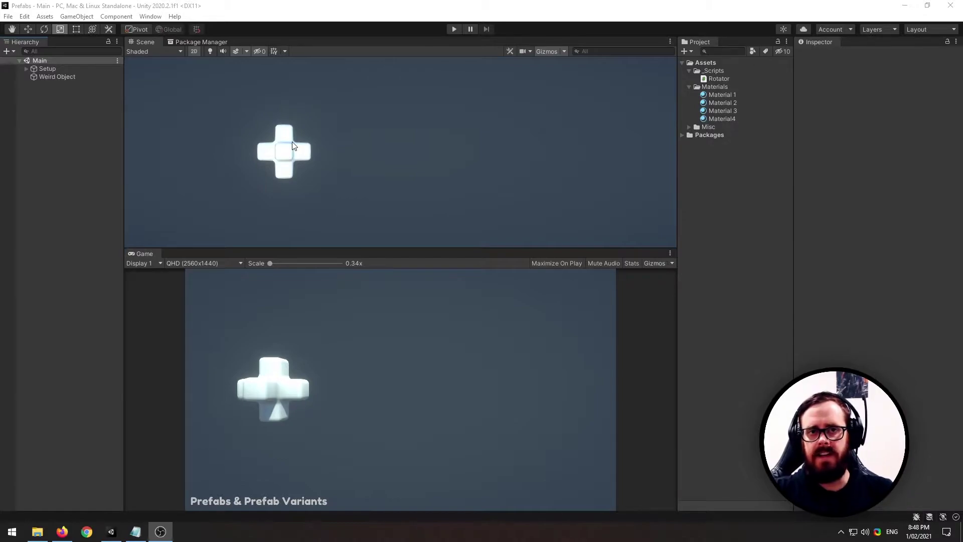
# Apply the pink Material 1 to the Weird Object cross and start a play test
pyautogui.click(75, 142)
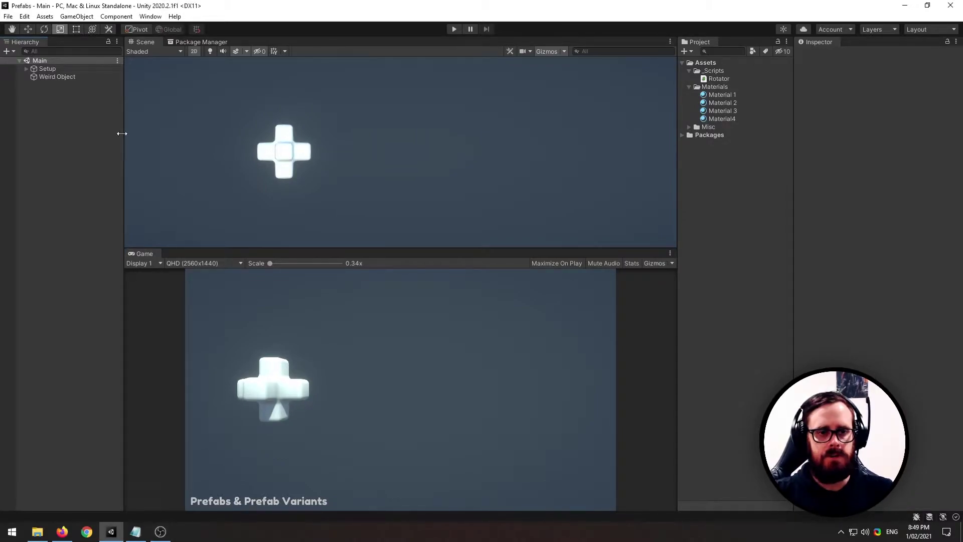
pyautogui.click(70, 77)
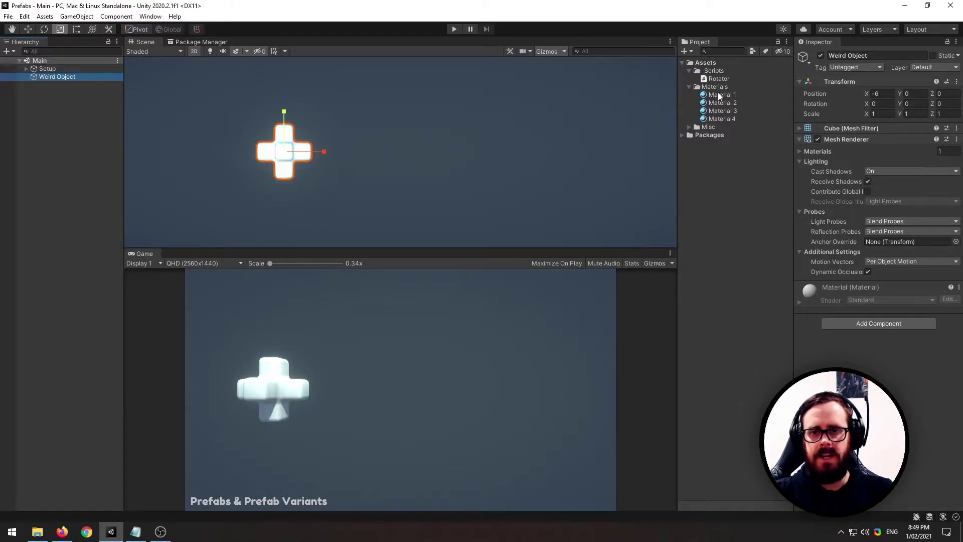
pyautogui.moveTo(720, 95); pyautogui.dragTo(279, 160)
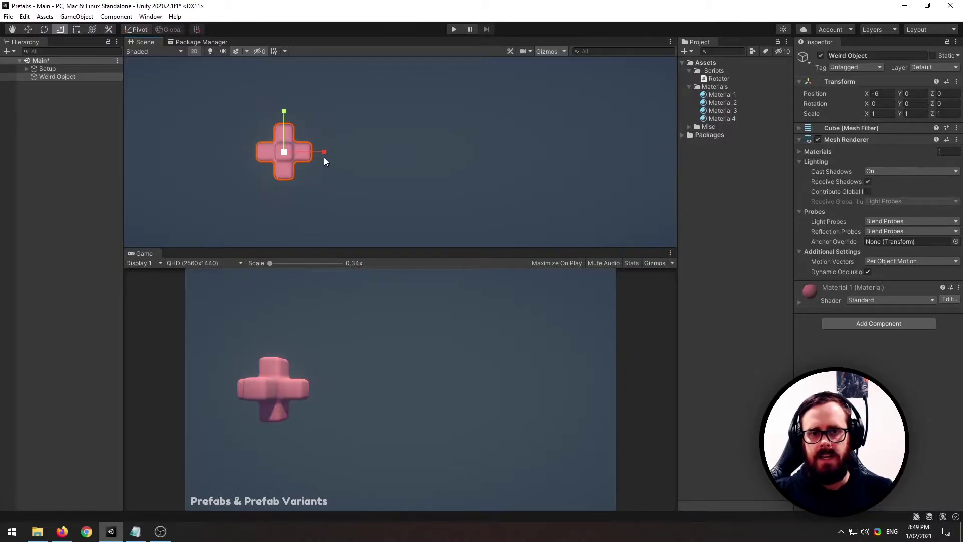
pyautogui.click(455, 29)
# Attach a Rotator to the cross with rotation X 1 and speed 20, then play-test it
pyautogui.click(456, 28)
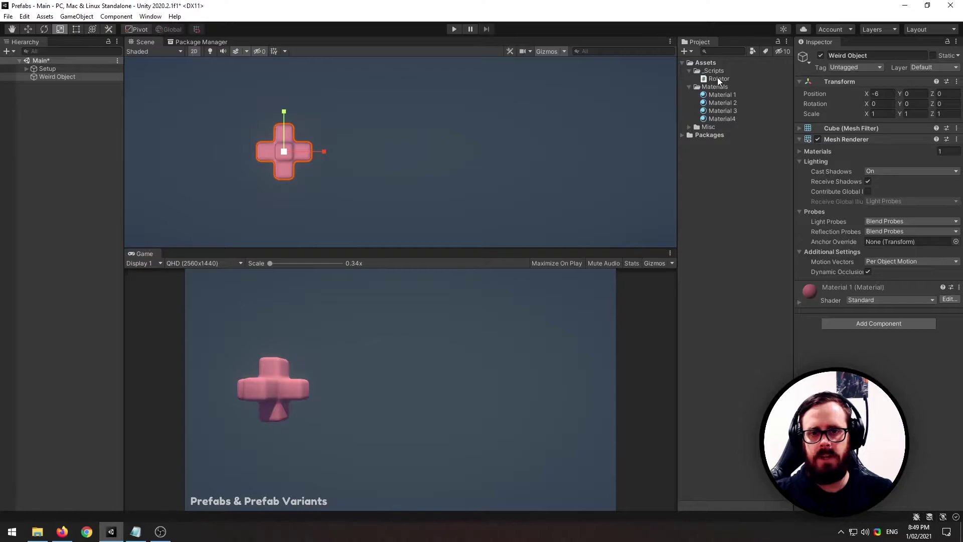
pyautogui.moveTo(718, 78); pyautogui.dragTo(840, 354)
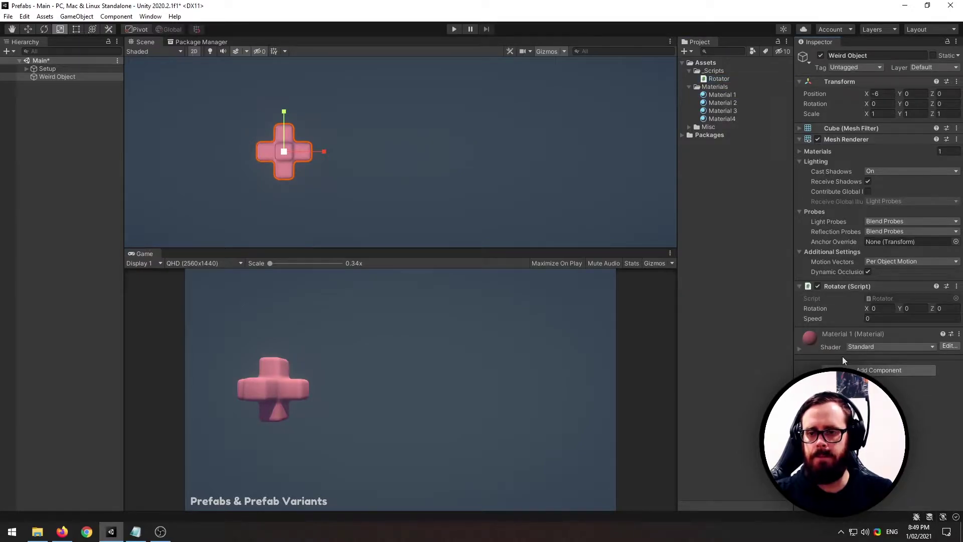
pyautogui.click(886, 309)
pyautogui.write('1')
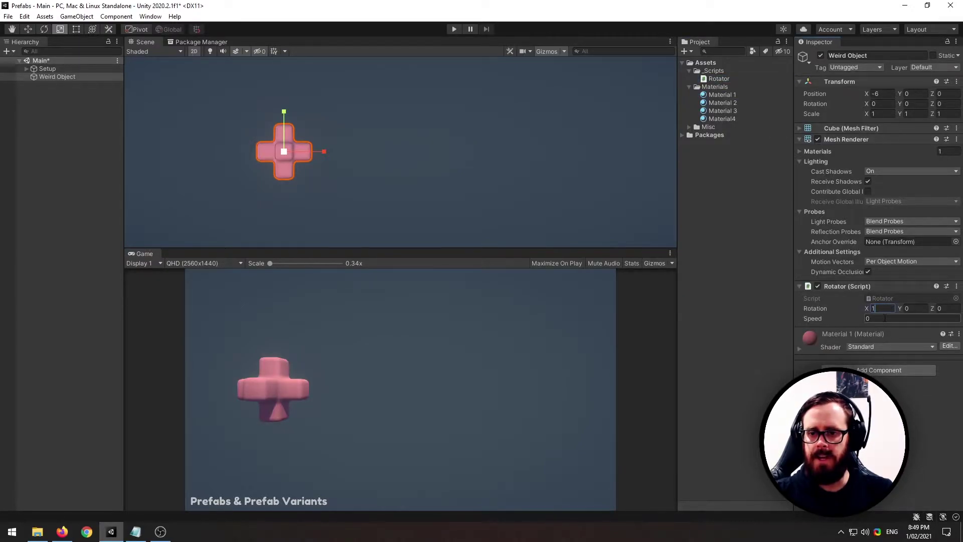
pyautogui.click(880, 318)
pyautogui.write('20')
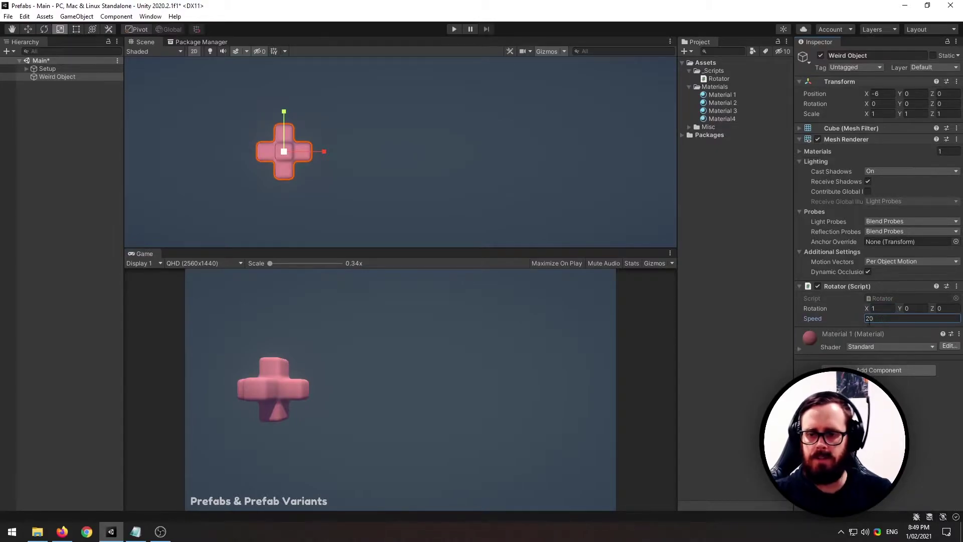
pyautogui.click(455, 30)
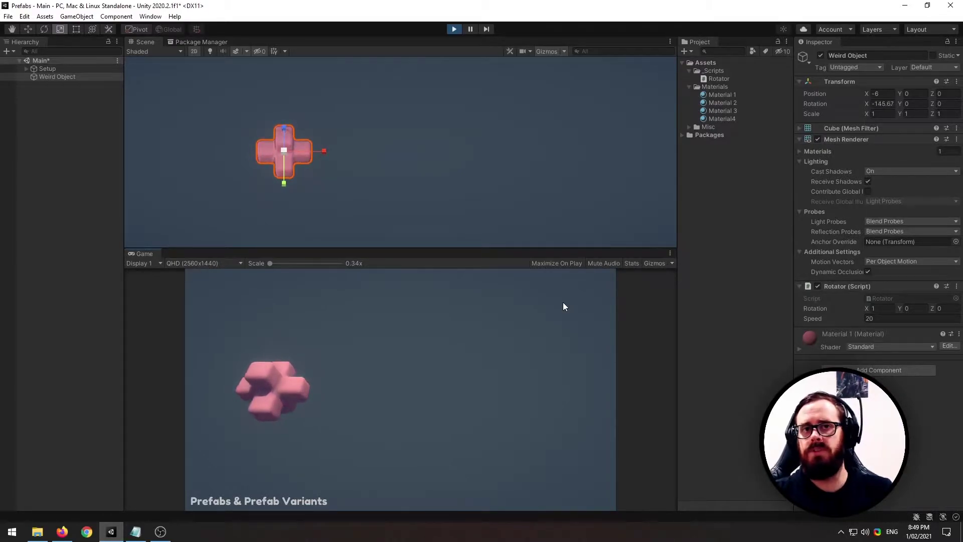
pyautogui.click(453, 29)
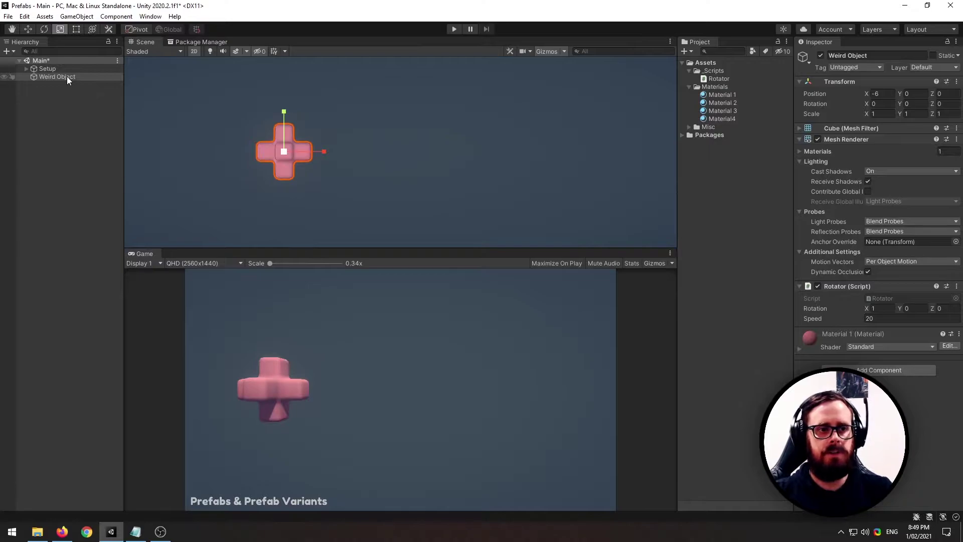
# Duplicate the cross into copies offset along X and play-test them spinning
pyautogui.press('w')
pyautogui.click(66, 76)
pyautogui.hotkey('ctrl', 'd')
pyautogui.moveTo(329, 153); pyautogui.dragTo(579, 165)
pyautogui.hotkey('ctrl', 'd')
pyautogui.hotkey('ctrl', 'd')
pyautogui.click(454, 28)
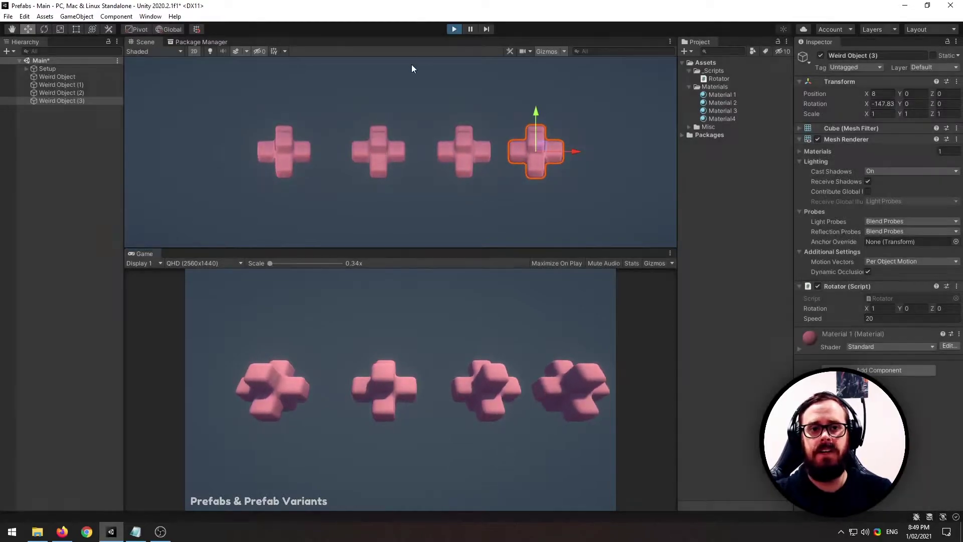
pyautogui.hotkey('ctrl', 'p')
# Raise the first cross's Rotator speed to 95.8, compare in play mode, then delete the three copies
pyautogui.click(286, 151)
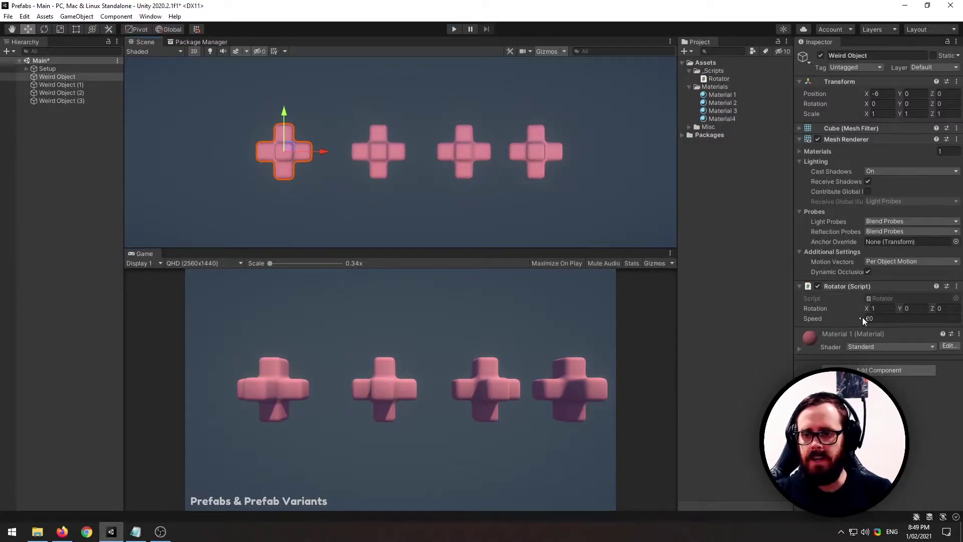
pyautogui.moveTo(860, 318); pyautogui.dragTo(918, 320)
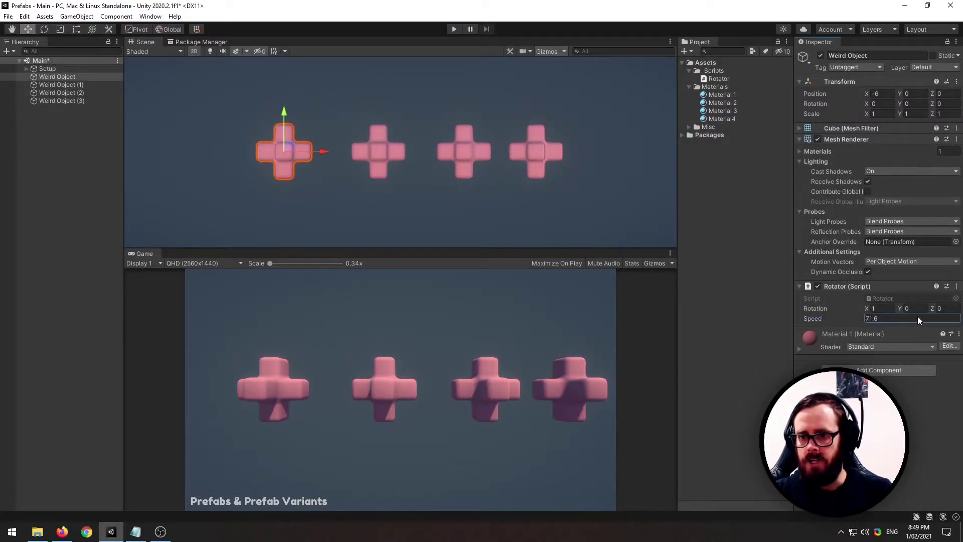
pyautogui.click(369, 147)
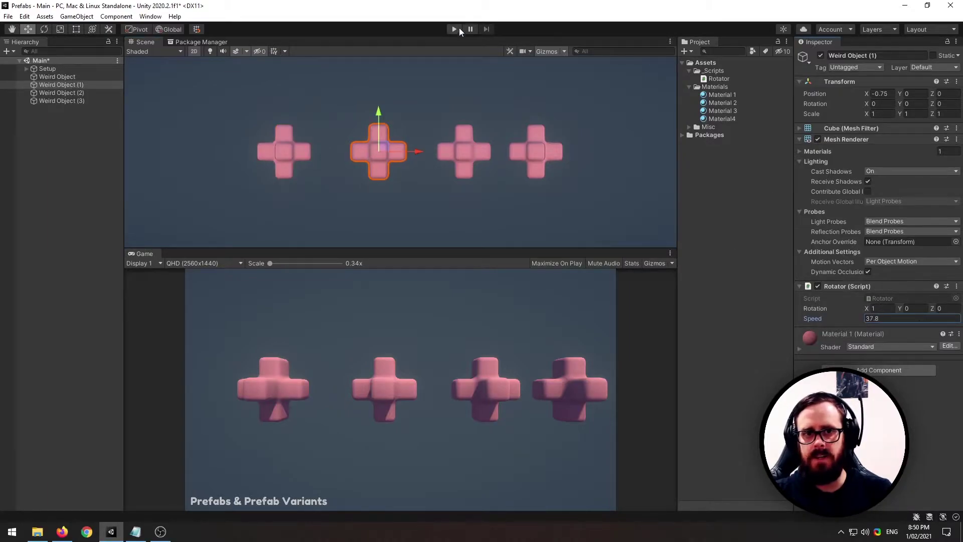
pyautogui.click(455, 29)
pyautogui.click(455, 28)
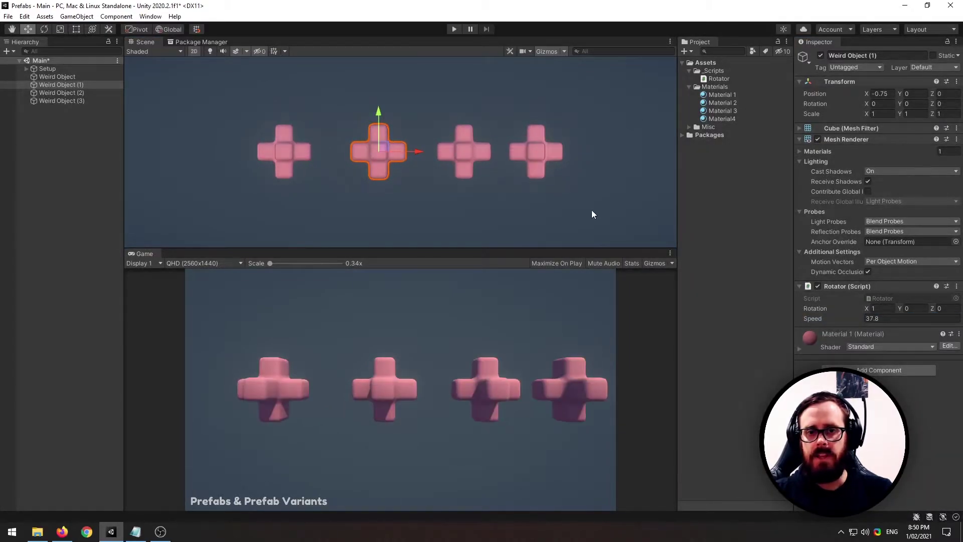
pyautogui.moveTo(588, 198); pyautogui.dragTo(345, 99)
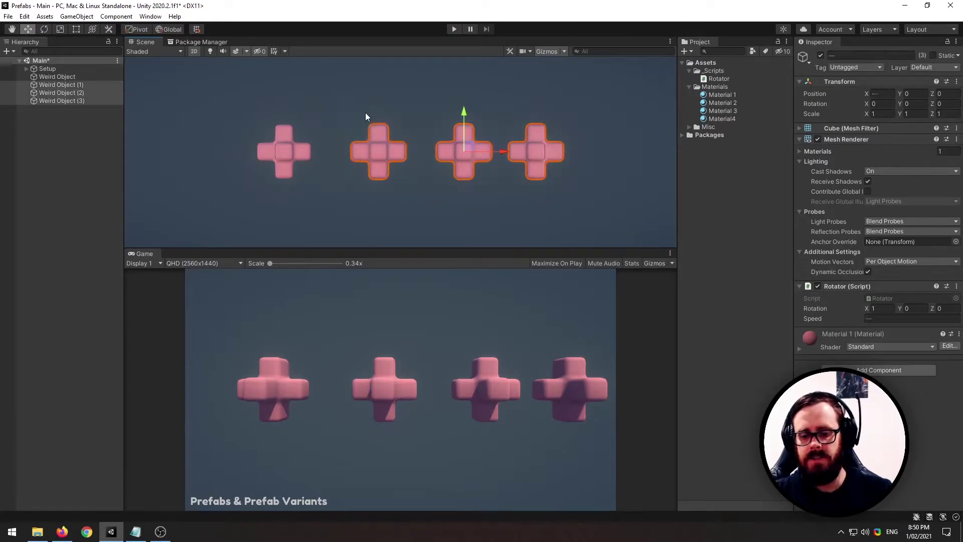
pyautogui.press('Delete')
# Rename the Weird Object cross to Shape
pyautogui.click(68, 77)
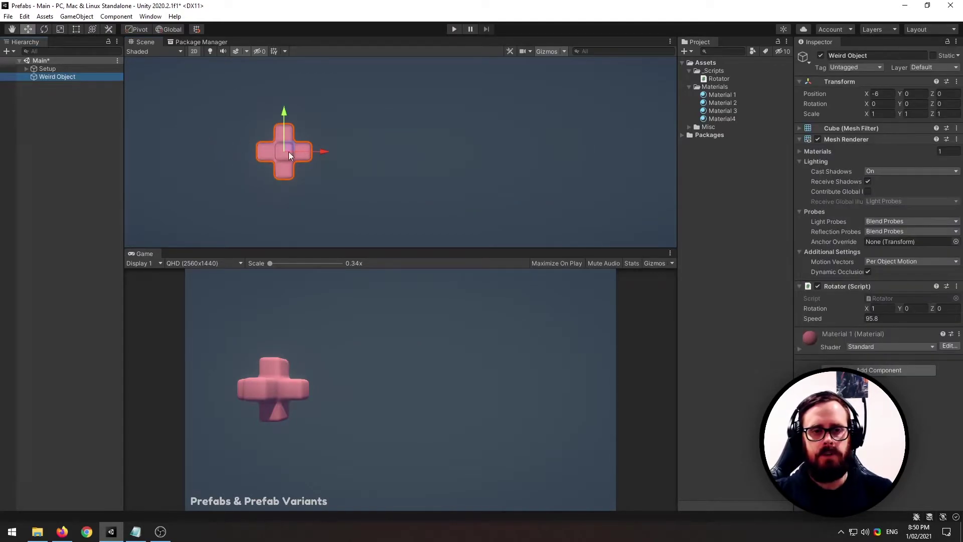
pyautogui.press('F2')
pyautogui.write('Shape')
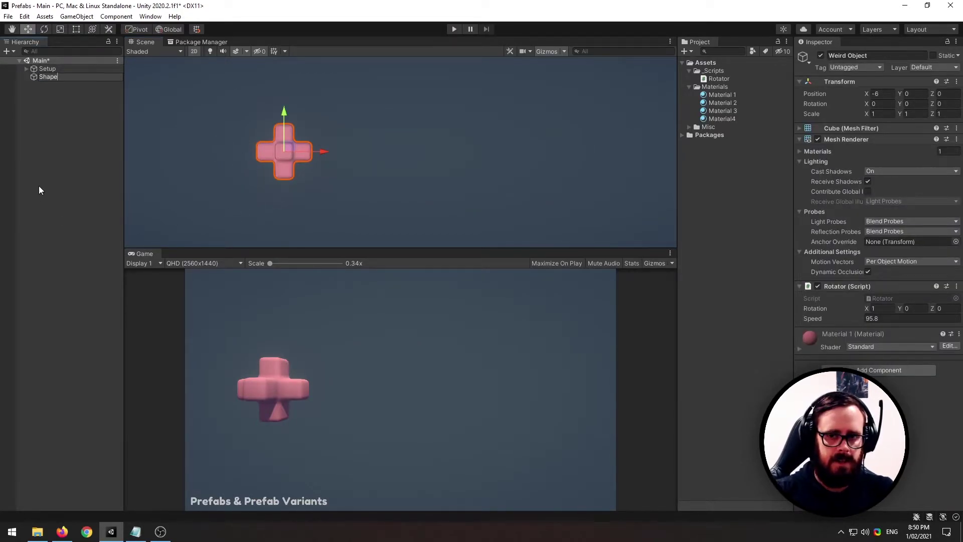
pyautogui.press('Return')
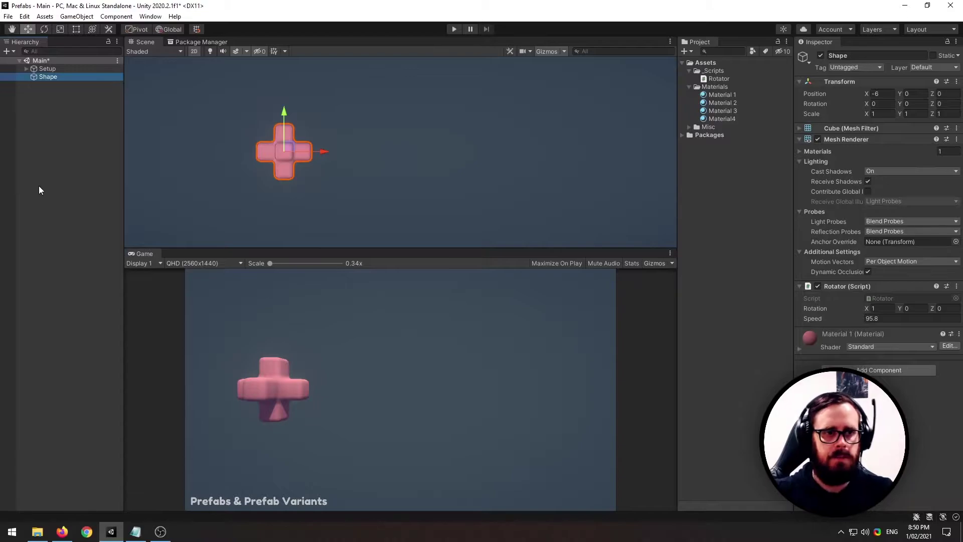
# Create a new folder named Prefabs under Assets
pyautogui.rightClick(706, 62)
pyautogui.moveTo(720, 68)
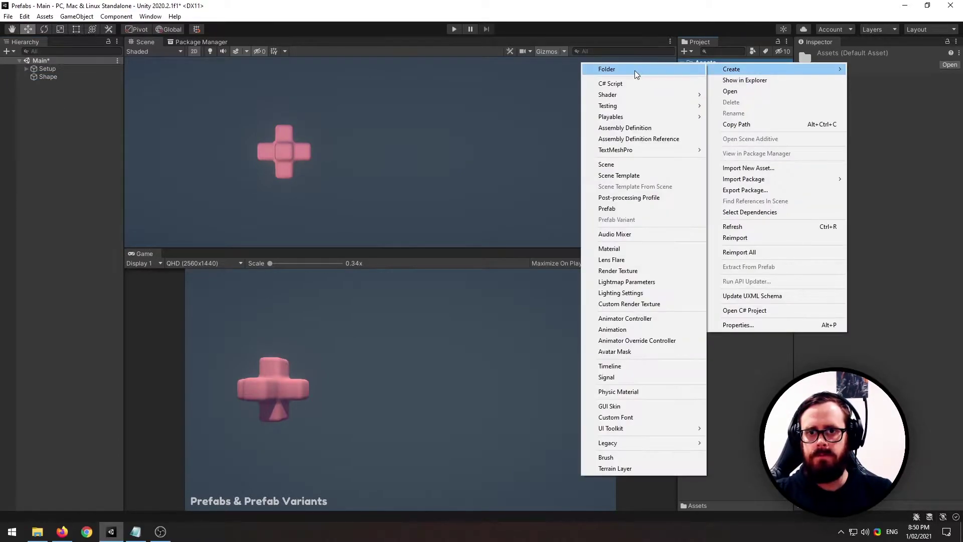
pyautogui.press('Escape')
pyautogui.press('e')
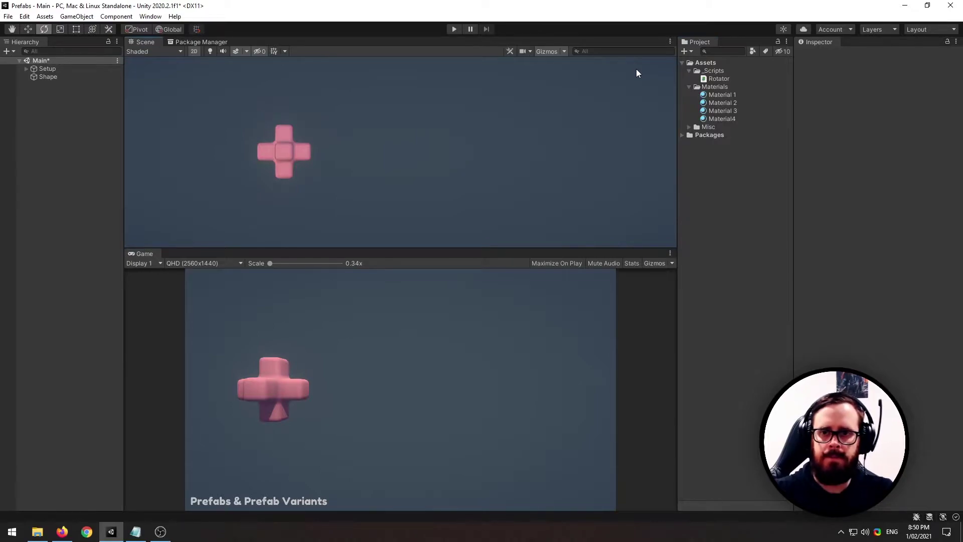
pyautogui.rightClick(706, 63)
pyautogui.moveTo(721, 67)
pyautogui.click(670, 70)
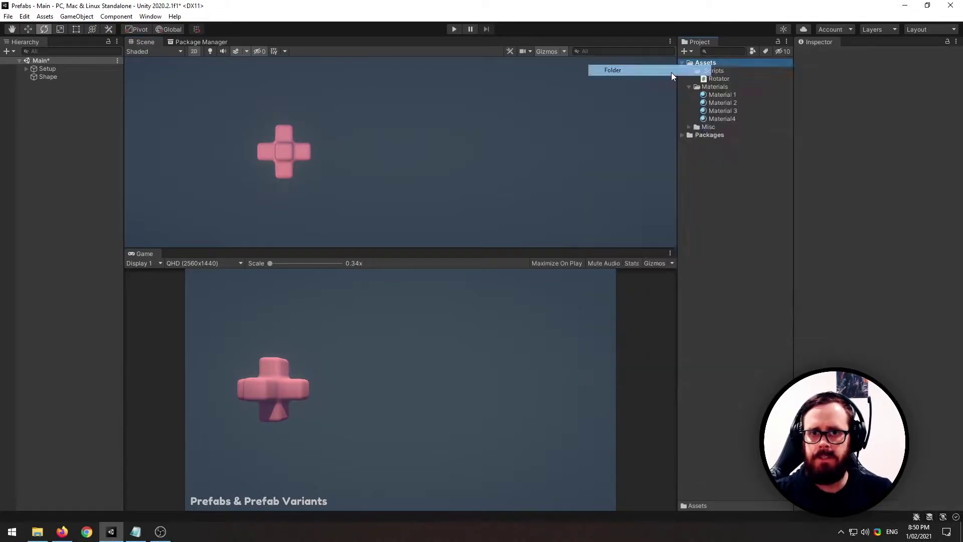
pyautogui.write('Prefabs')
pyautogui.press('Return')
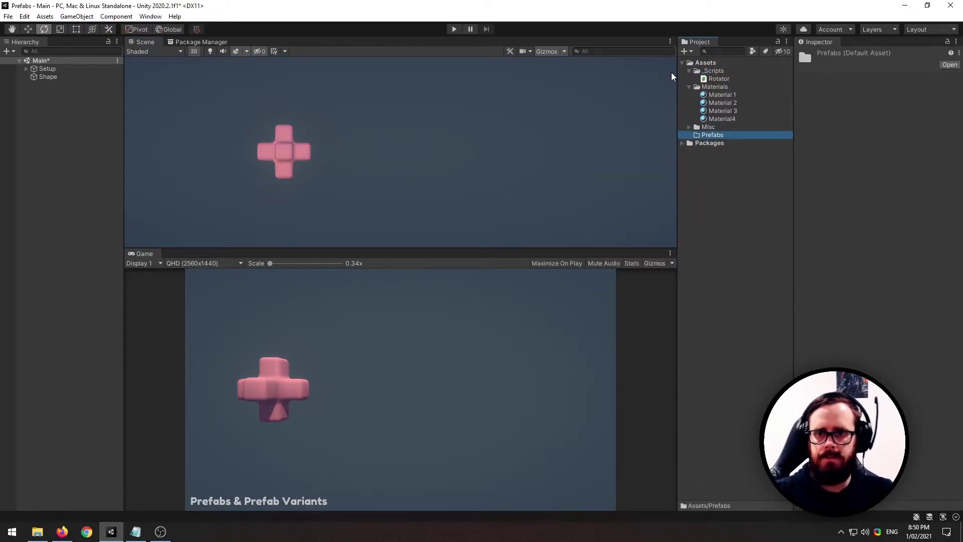
# Save the Shape cross as a prefab in Prefabs and place a second instance beside it
pyautogui.moveTo(47, 77); pyautogui.dragTo(712, 135)
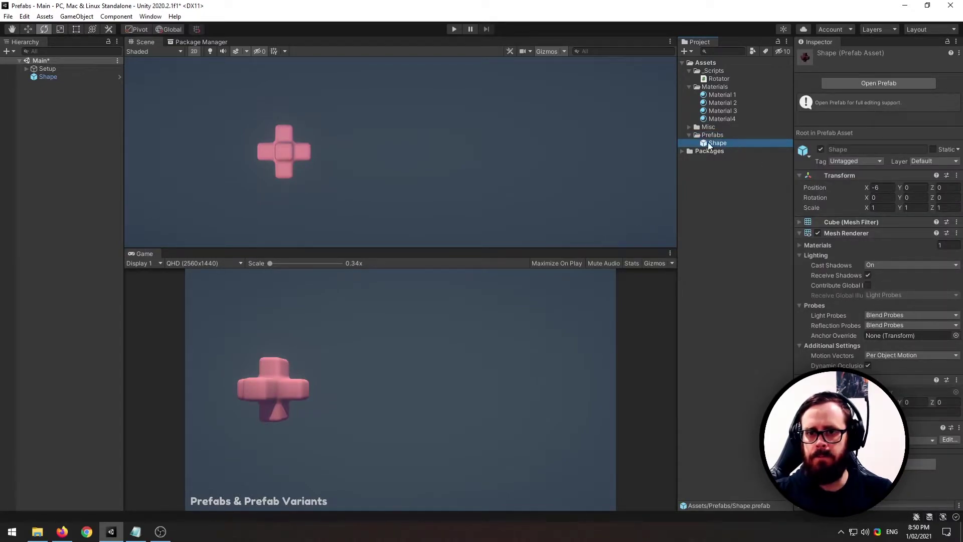
pyautogui.click(720, 162)
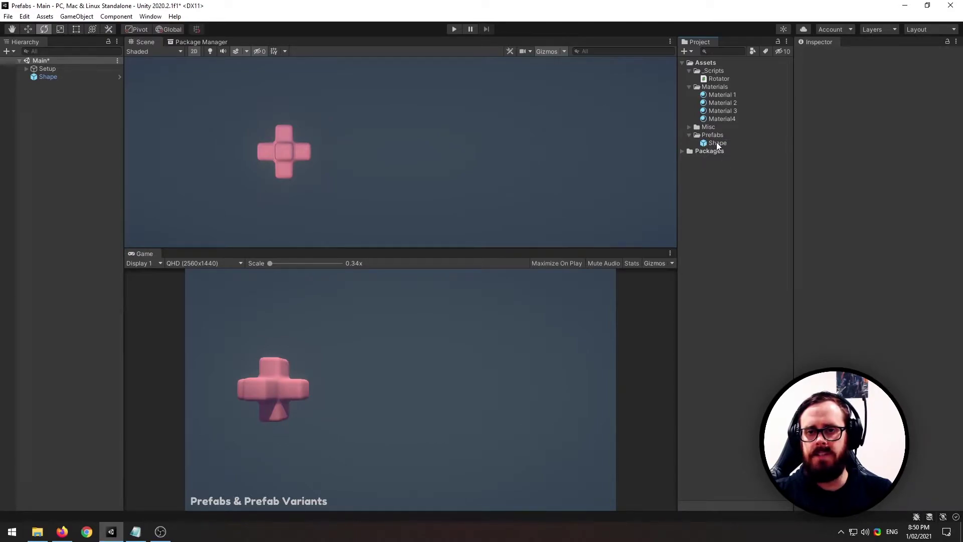
pyautogui.moveTo(716, 142); pyautogui.dragTo(379, 151)
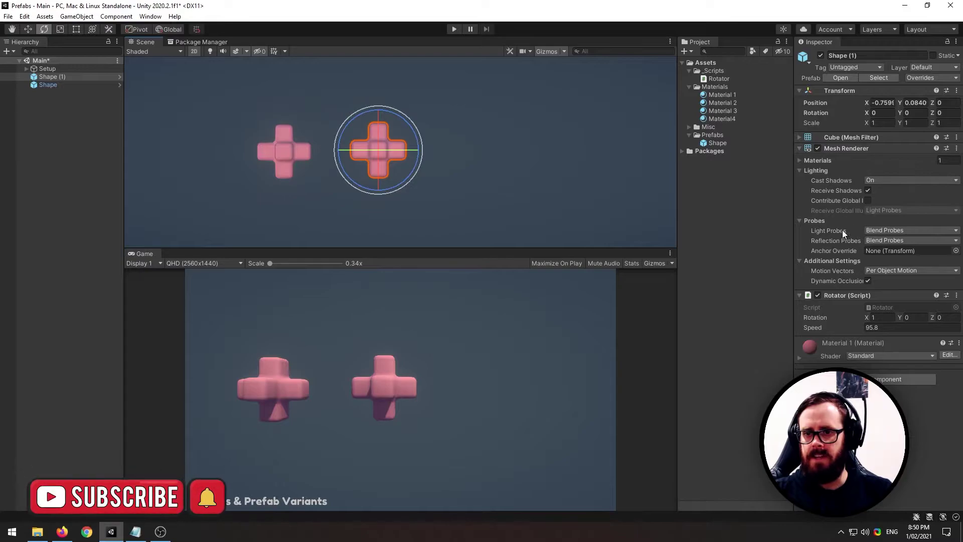
pyautogui.click(455, 28)
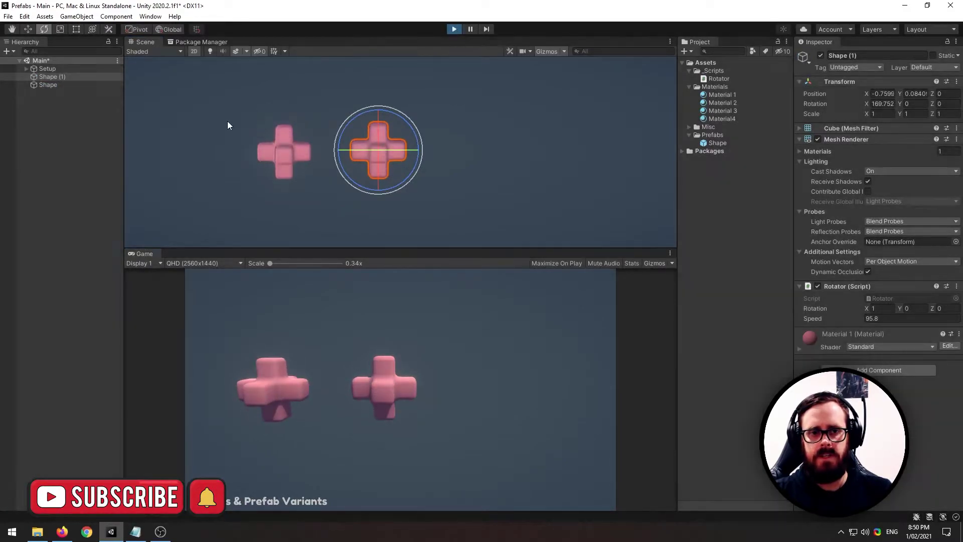
# Duplicate Shape (1) into two more crosses lined up to the right and play-test all four
pyautogui.click(51, 84)
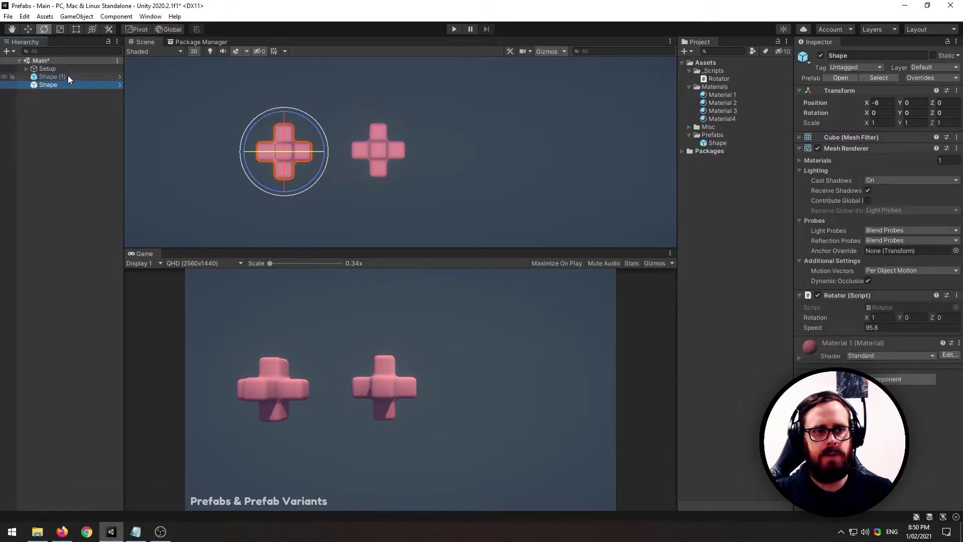
pyautogui.click(68, 78)
pyautogui.press('w')
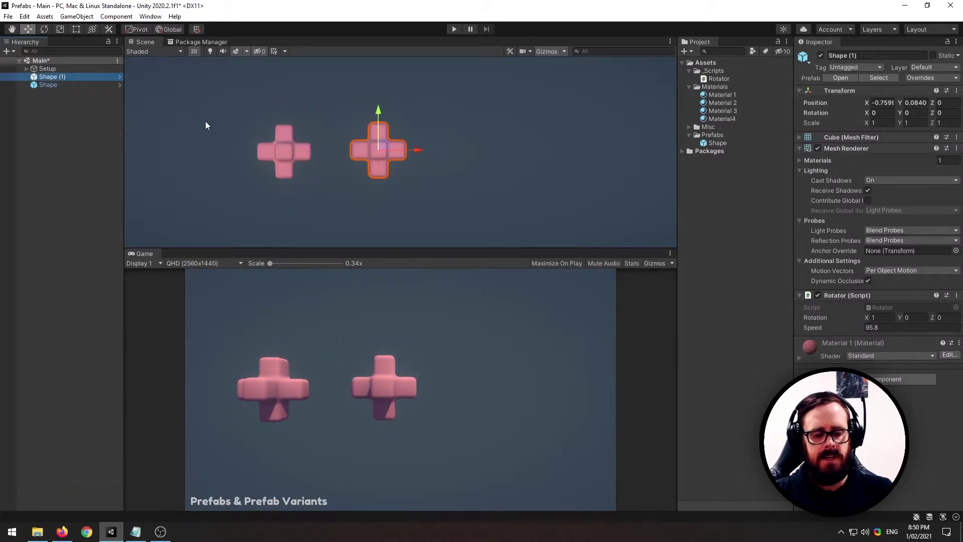
pyautogui.hotkey('ctrl', 'd')
pyautogui.moveTo(419, 150); pyautogui.dragTo(607, 149)
pyautogui.hotkey('ctrl', 'd')
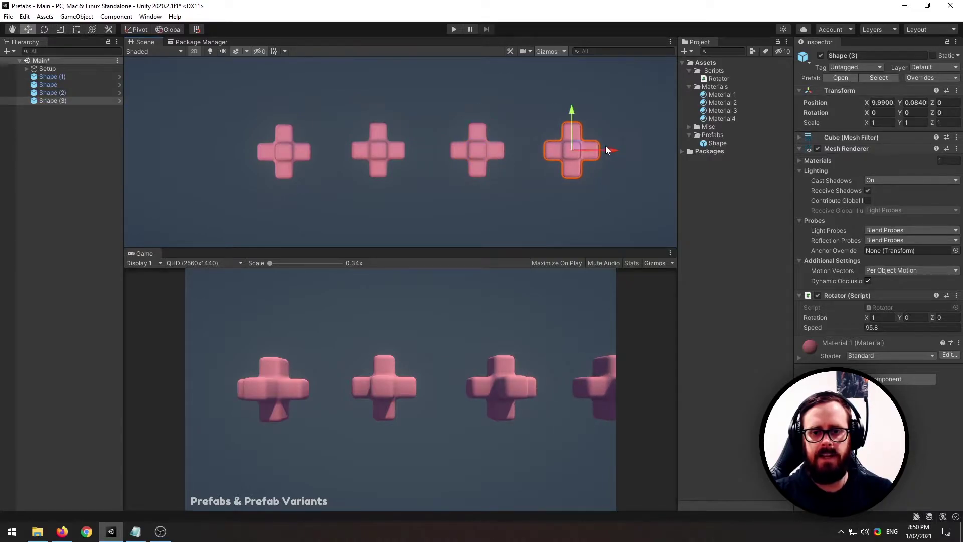
pyautogui.click(454, 29)
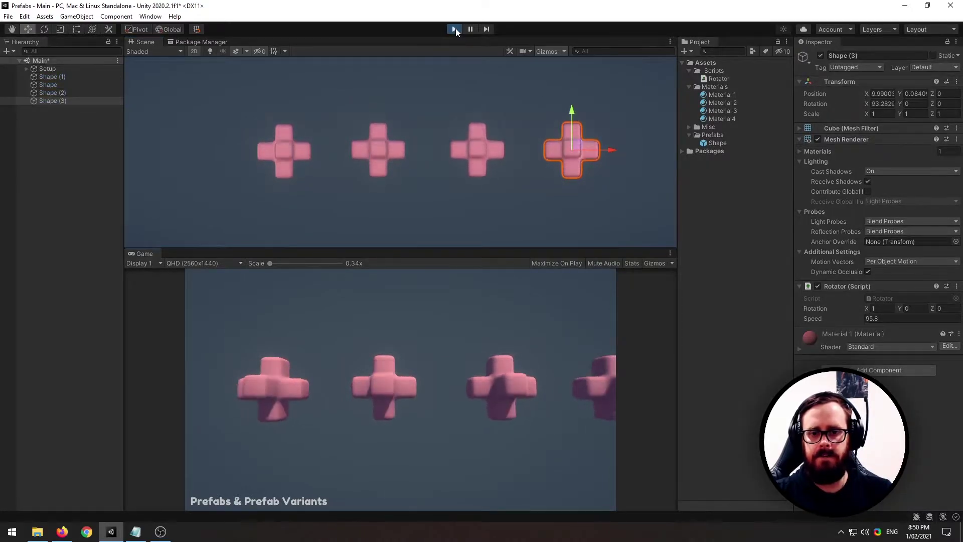
pyautogui.click(454, 29)
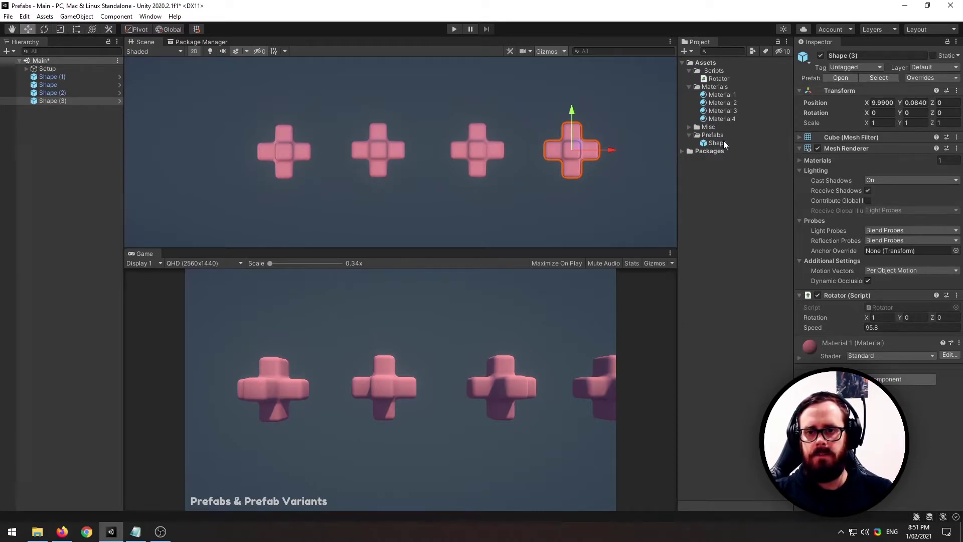
# Set the leftmost Shape's Rotator speed to 20 and test it in play mode
pyautogui.click(287, 147)
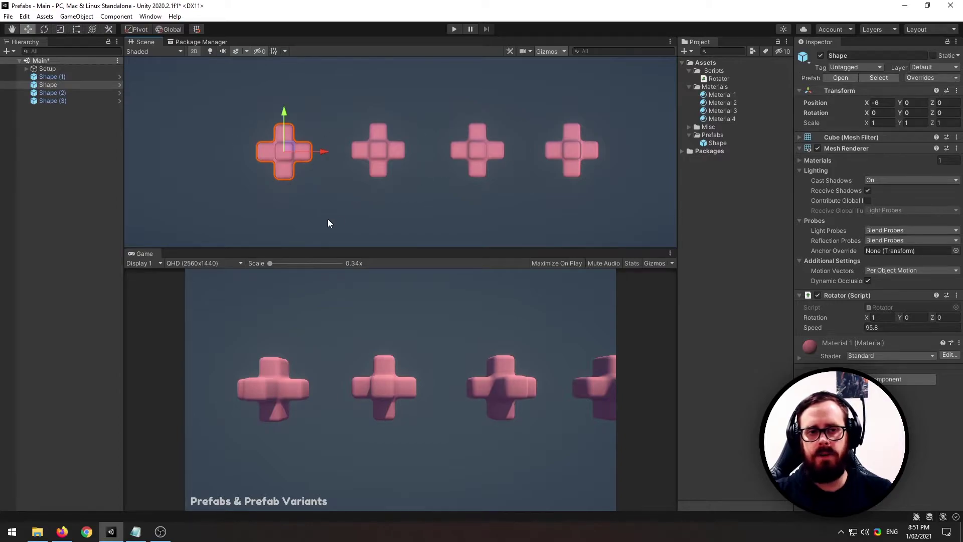
pyautogui.click(882, 327)
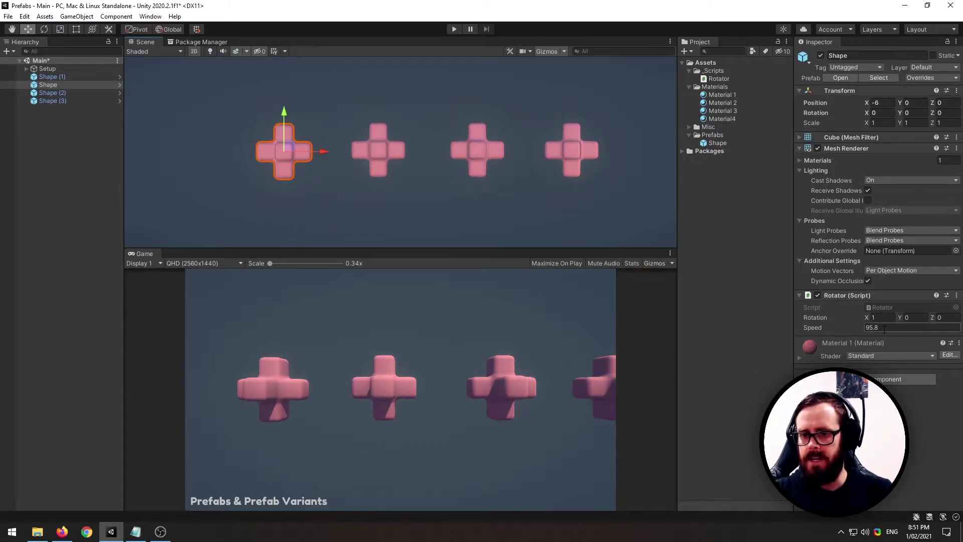
pyautogui.write('20')
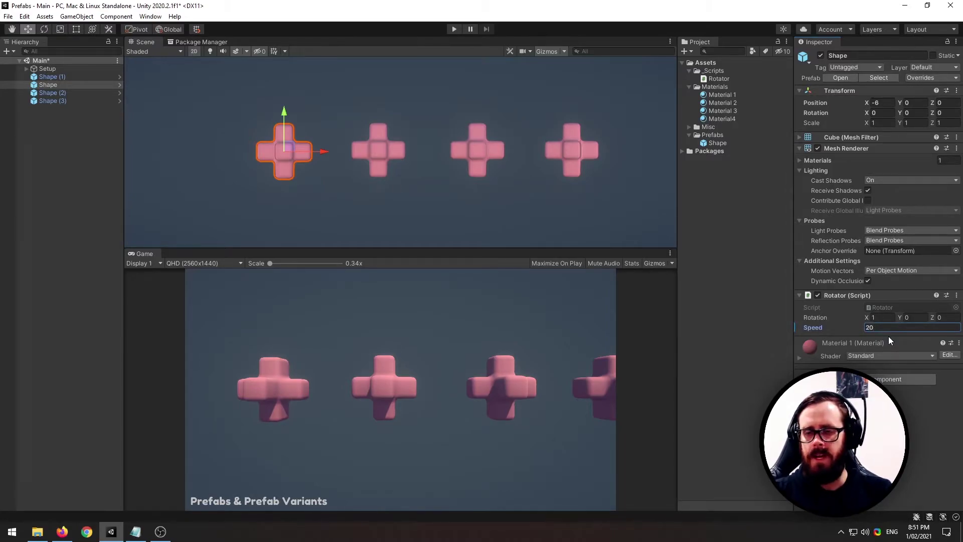
pyautogui.click(453, 29)
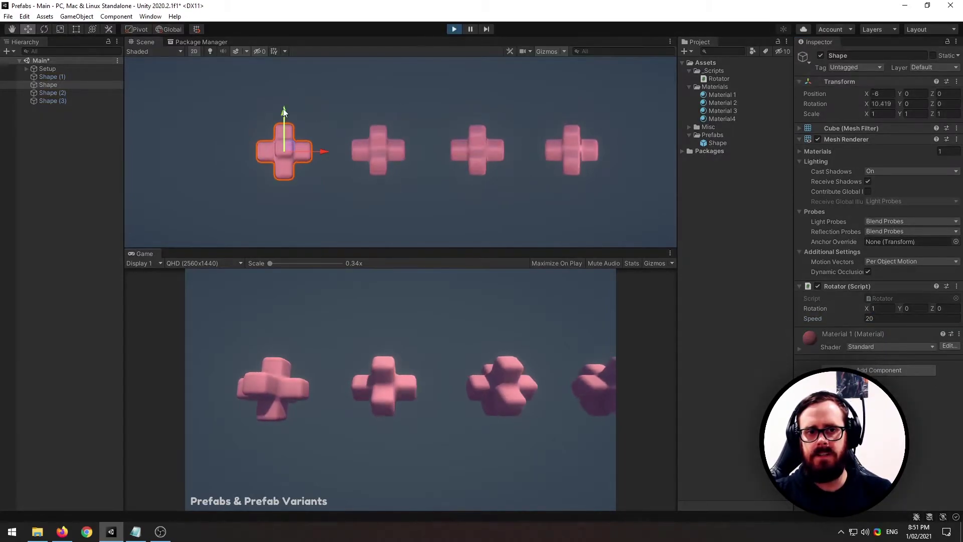
pyautogui.click(453, 29)
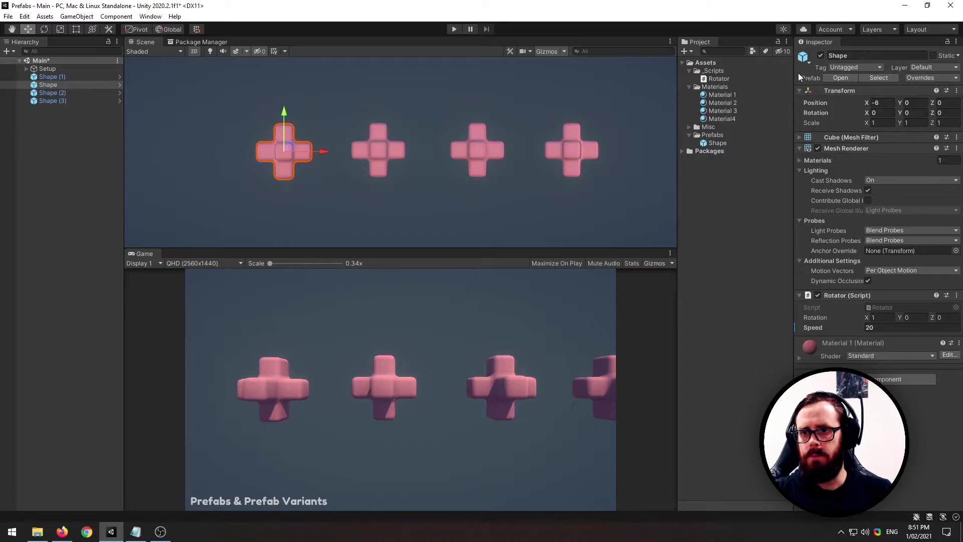
# Apply all overrides to the Shape prefab and play-test all four crosses
pyautogui.click(938, 77)
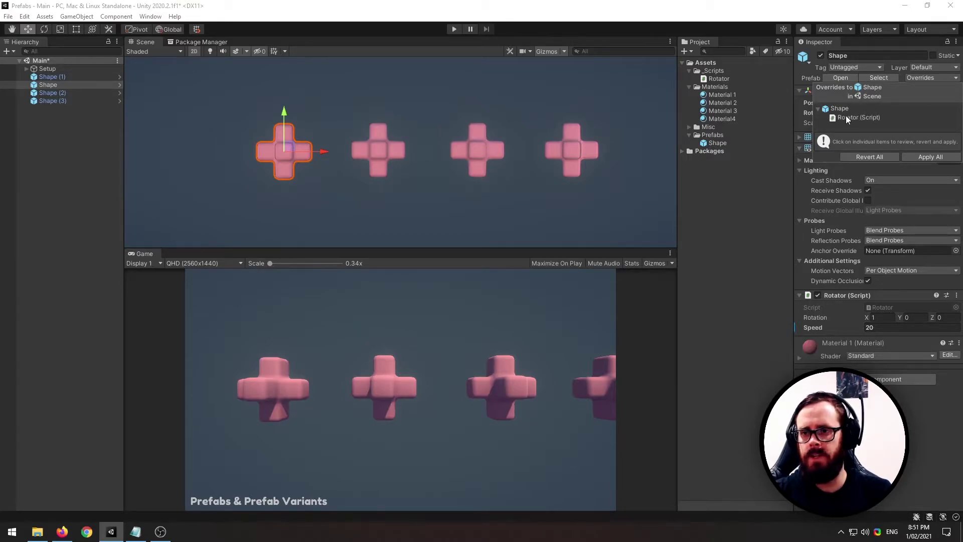
pyautogui.click(935, 156)
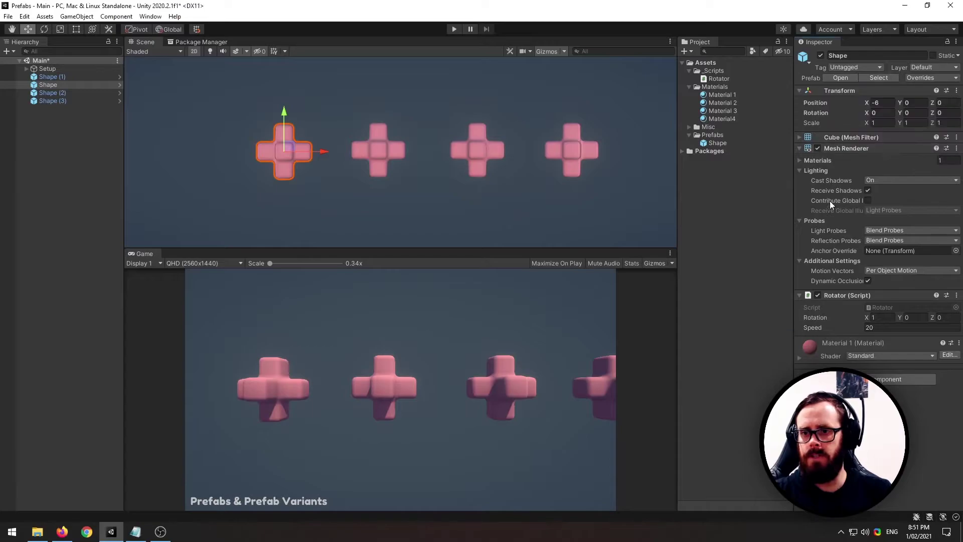
pyautogui.click(716, 144)
pyautogui.click(455, 28)
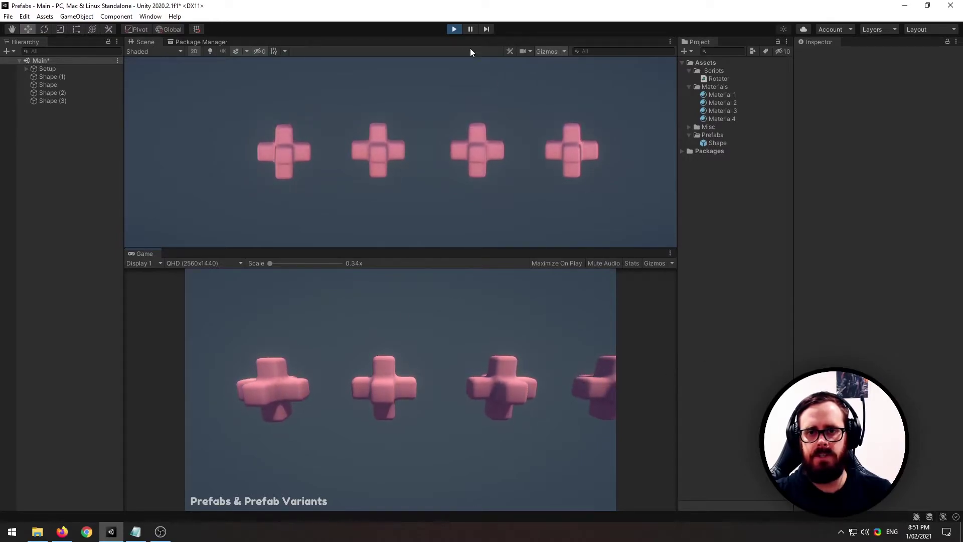
pyautogui.click(453, 29)
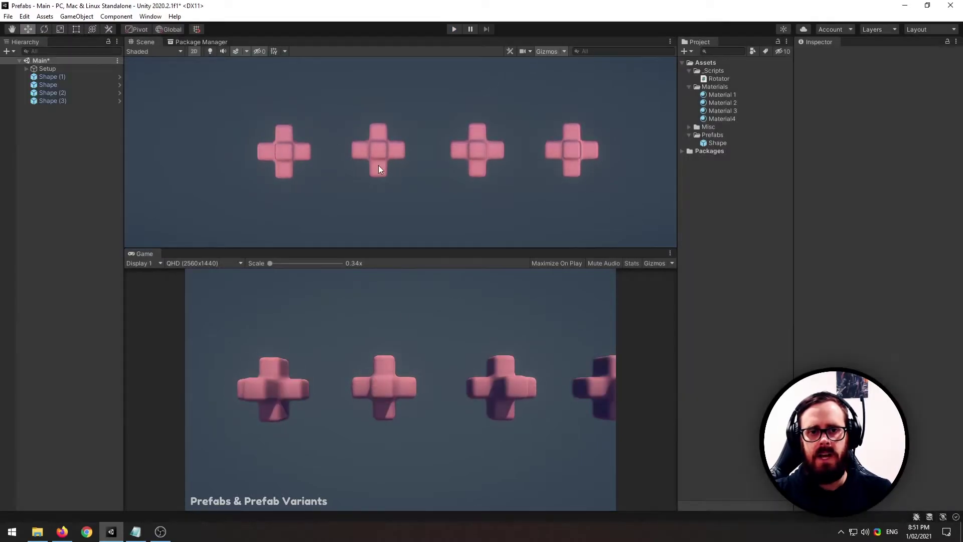
# Open the Shape prefab in context and compare the Normal, Gray and Hidden scene displays
pyautogui.doubleClick(714, 142)
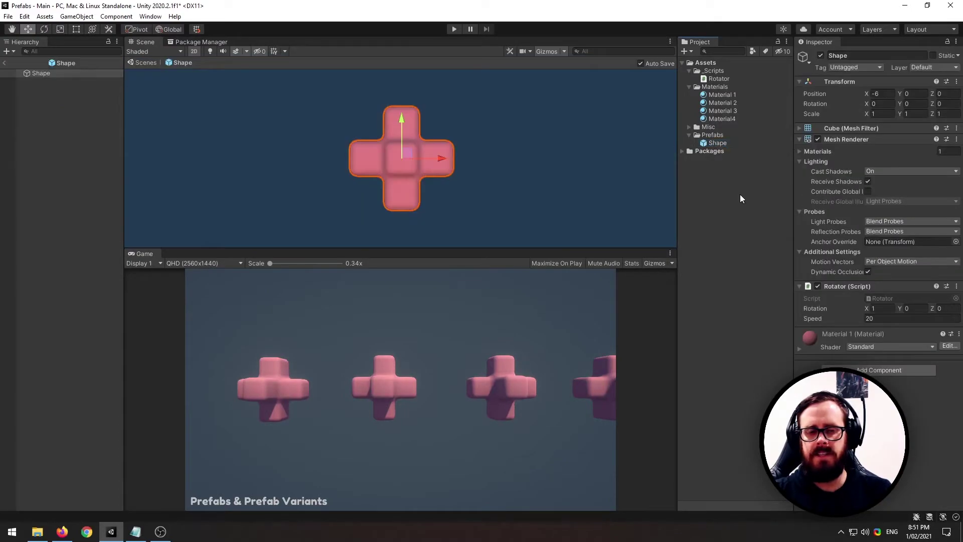
pyautogui.click(7, 64)
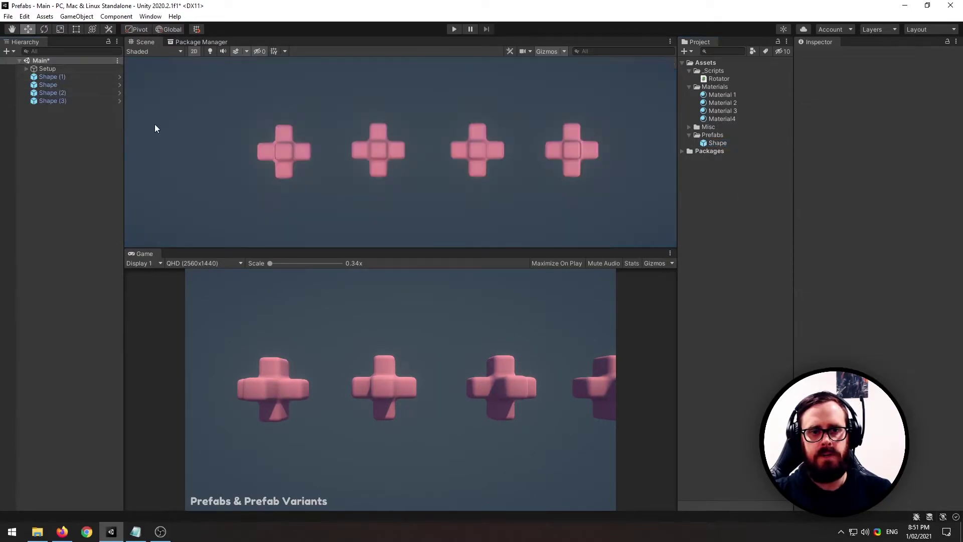
pyautogui.click(288, 147)
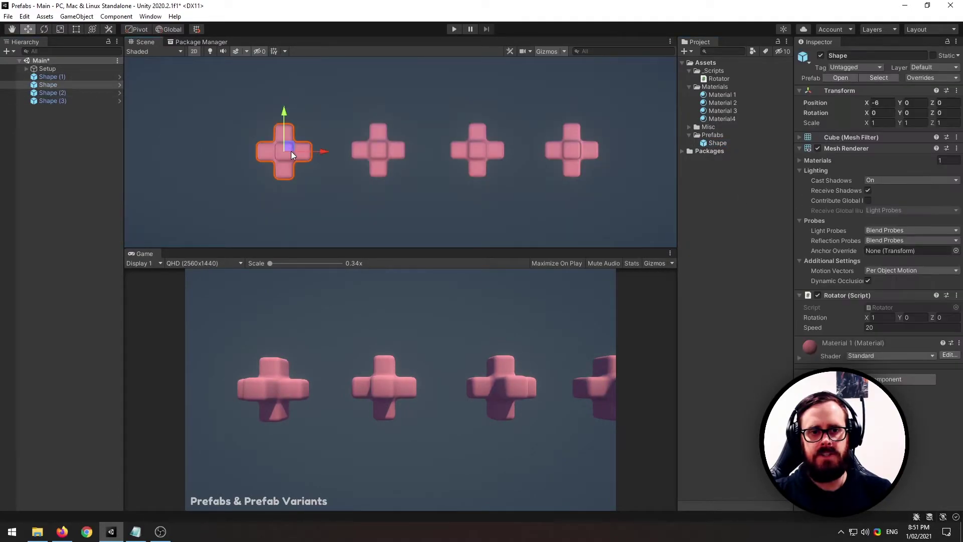
pyautogui.click(838, 76)
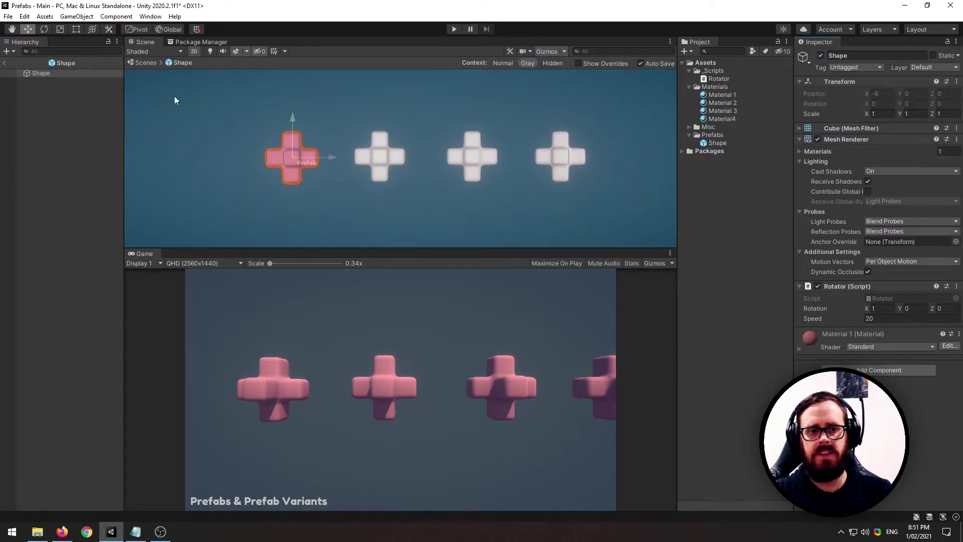
pyautogui.click(506, 63)
pyautogui.click(527, 64)
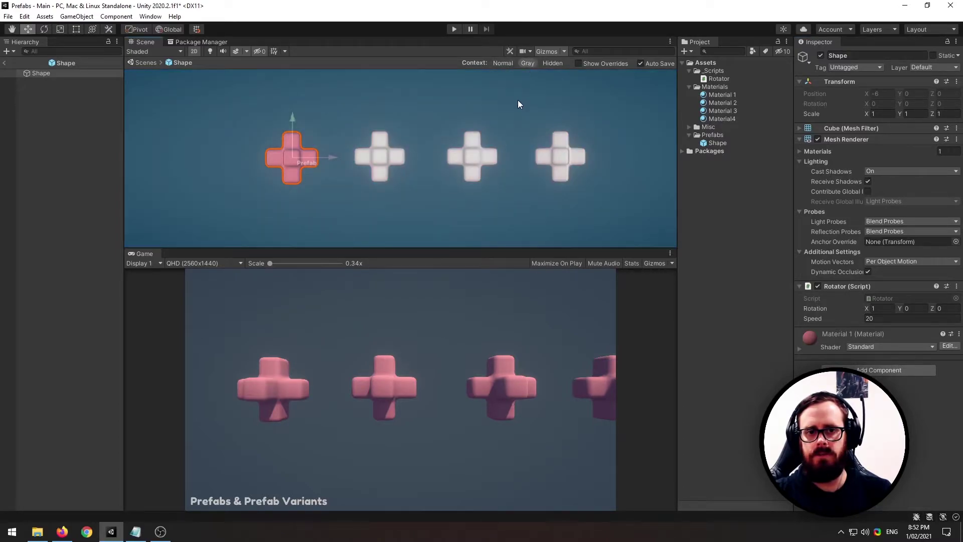
pyautogui.click(552, 63)
pyautogui.click(529, 62)
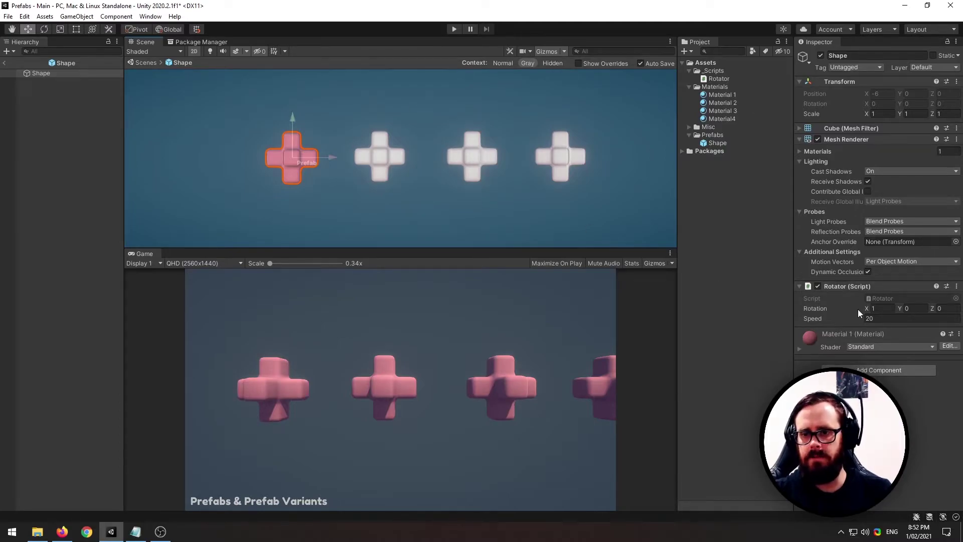
# Set the prefab Rotator's rotation to X 1, Z 1, return to Main and play-test
pyautogui.click(875, 308)
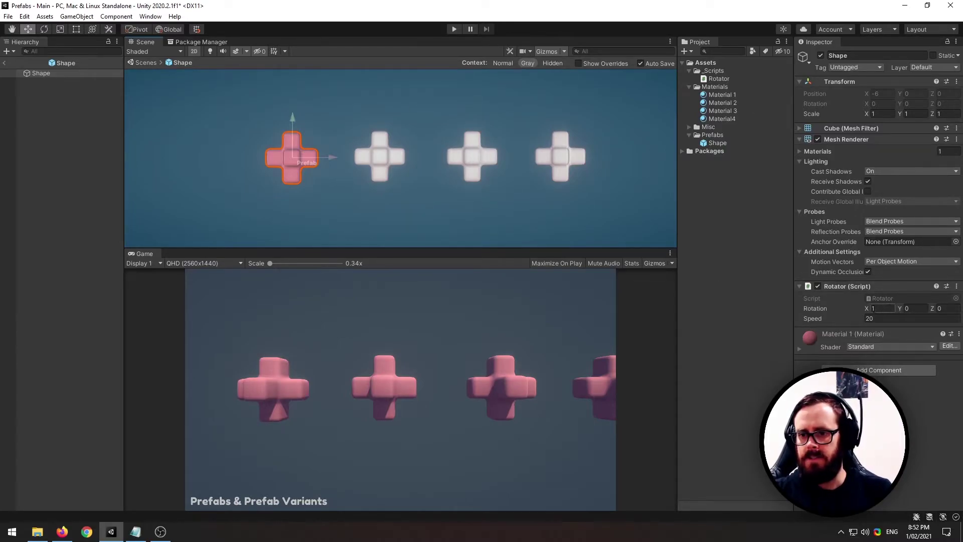
pyautogui.click(946, 308)
pyautogui.write('1')
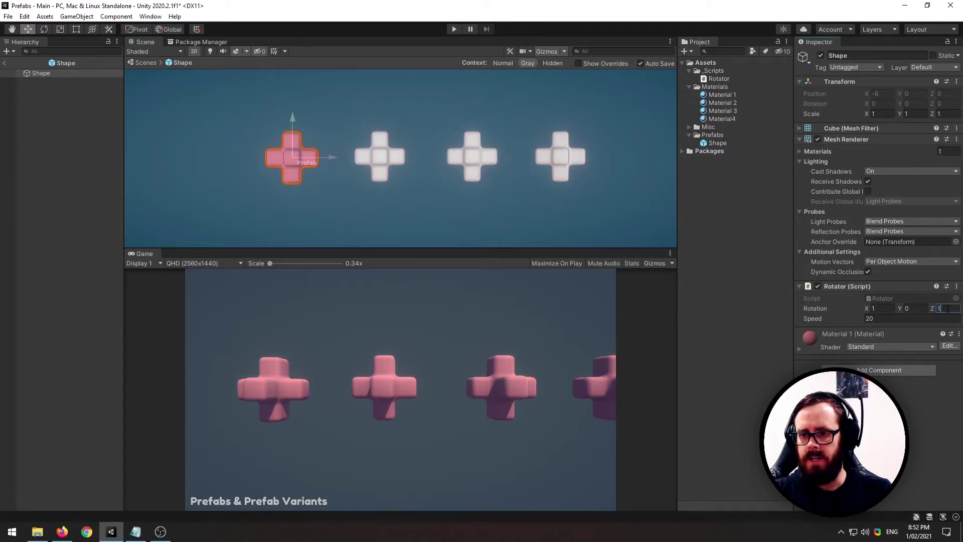
pyautogui.click(735, 309)
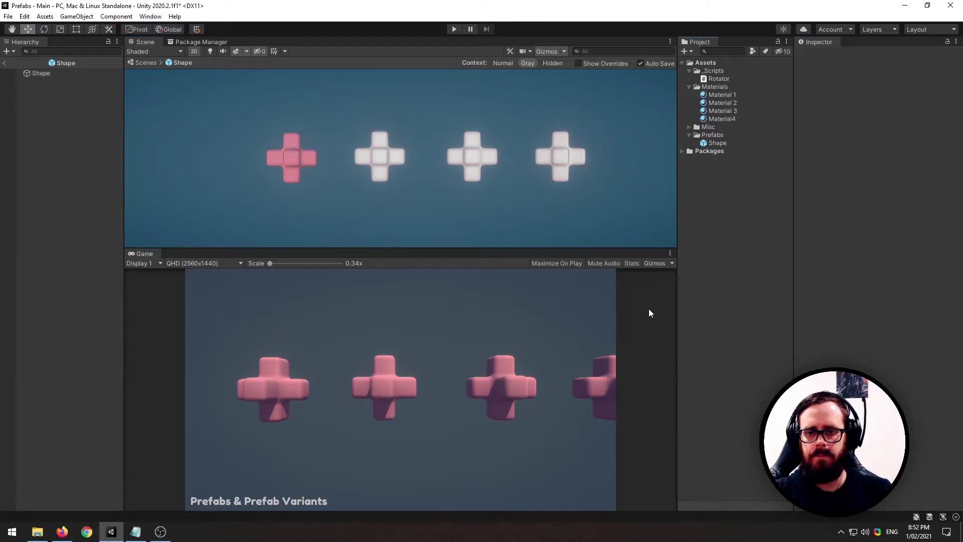
pyautogui.click(5, 62)
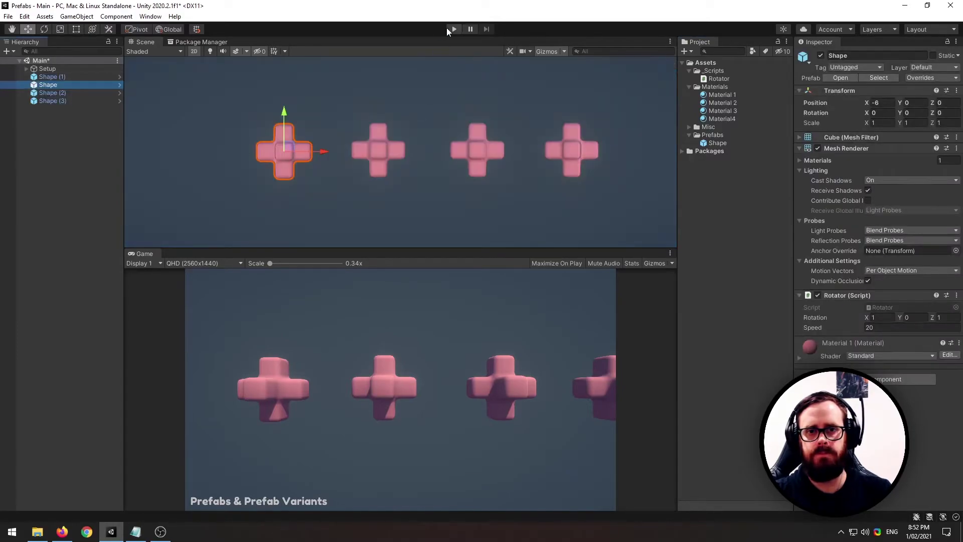
pyautogui.click(448, 30)
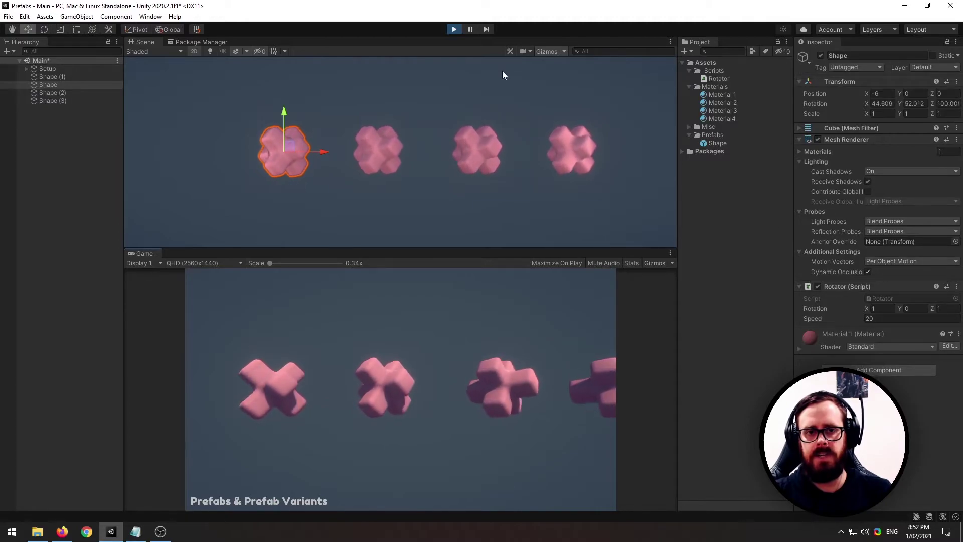
pyautogui.click(454, 29)
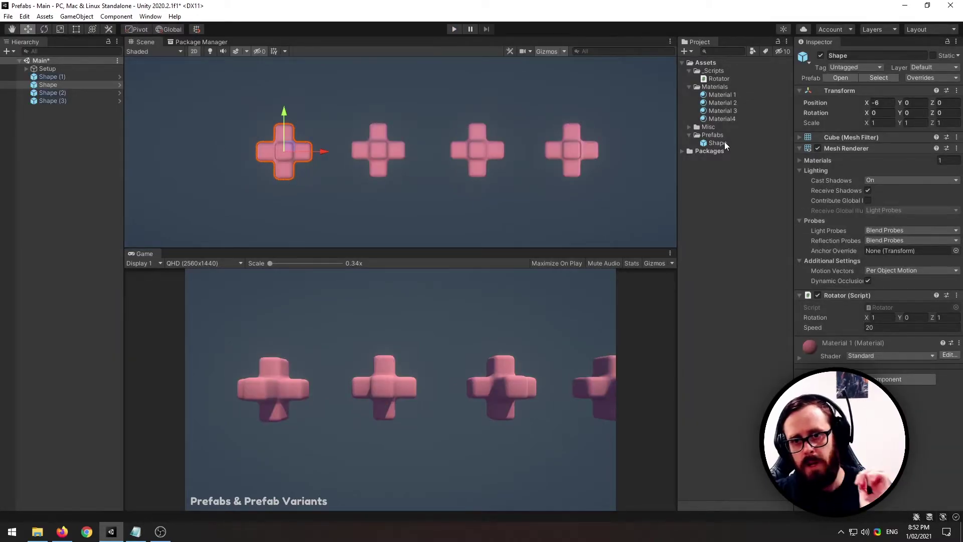
pyautogui.click(841, 78)
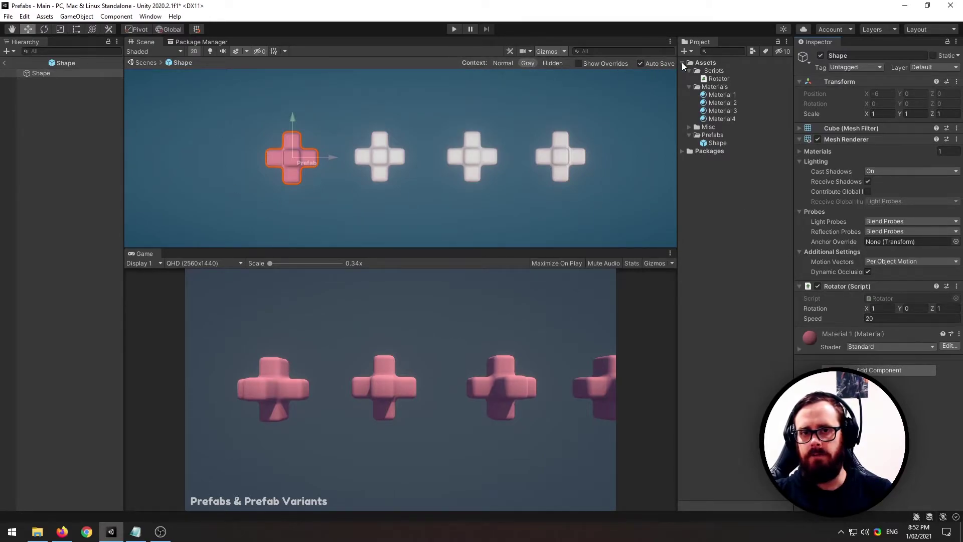
pyautogui.click(652, 62)
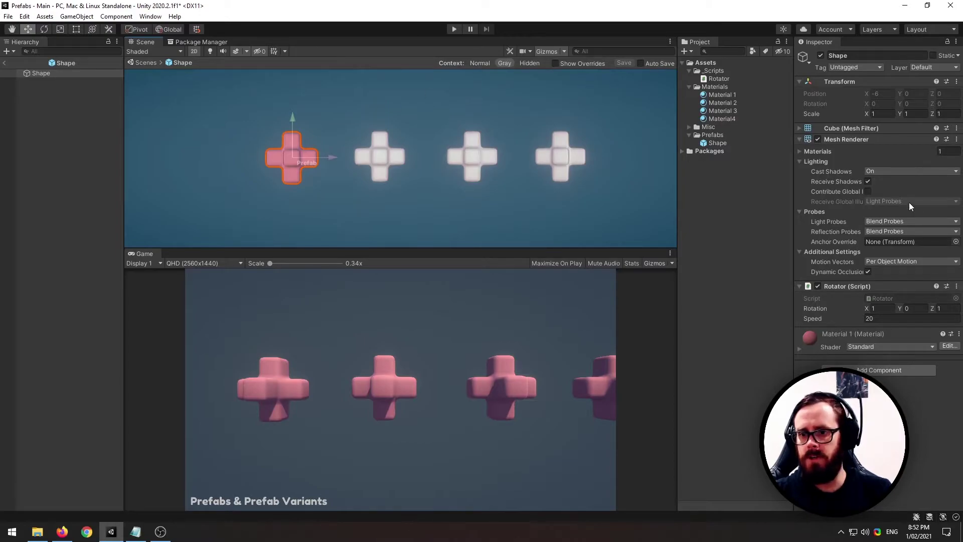
pyautogui.moveTo(862, 319); pyautogui.dragTo(884, 319)
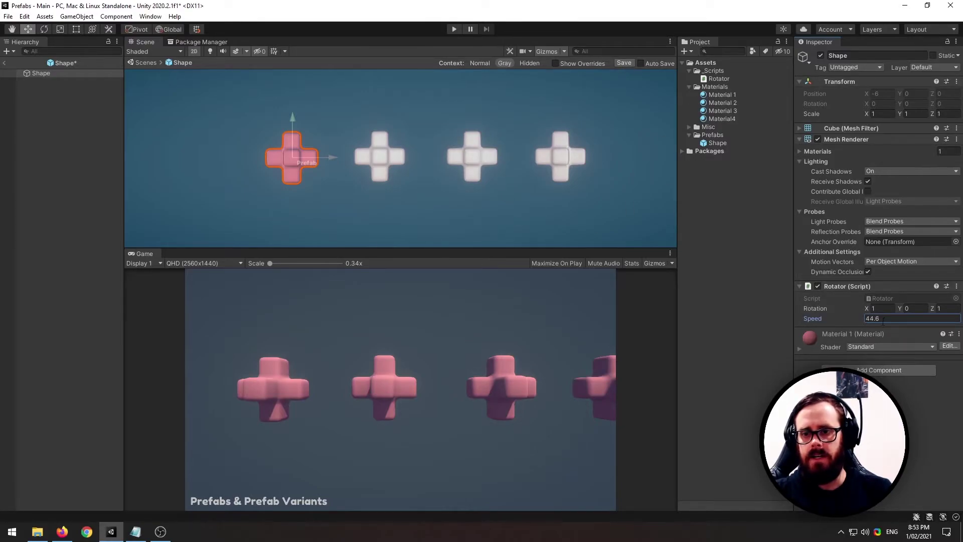
pyautogui.click(641, 64)
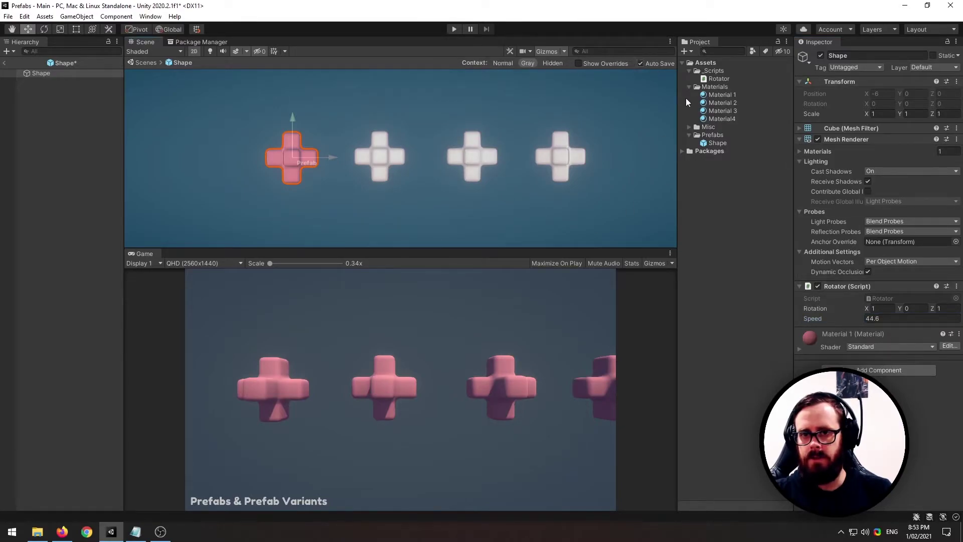
pyautogui.click(889, 318)
pyautogui.write('20')
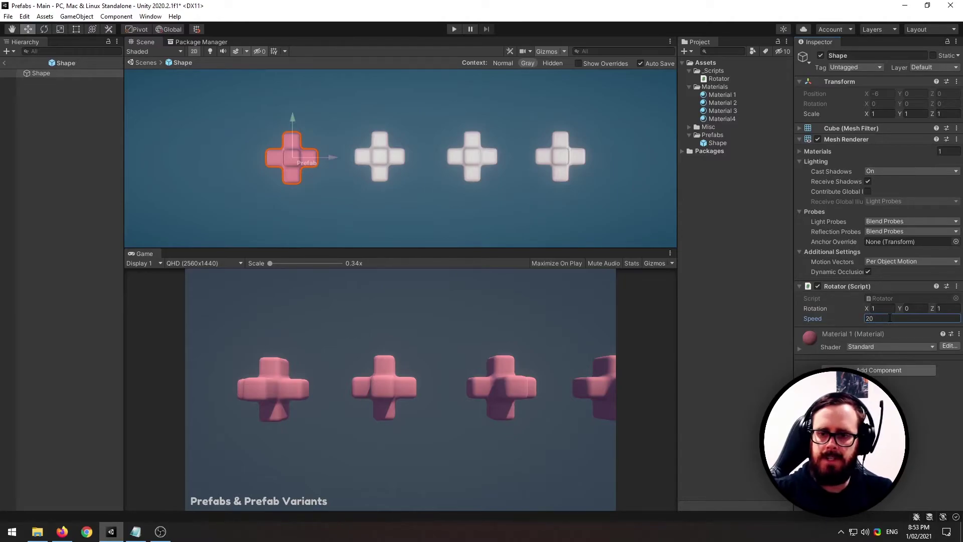
pyautogui.click(6, 64)
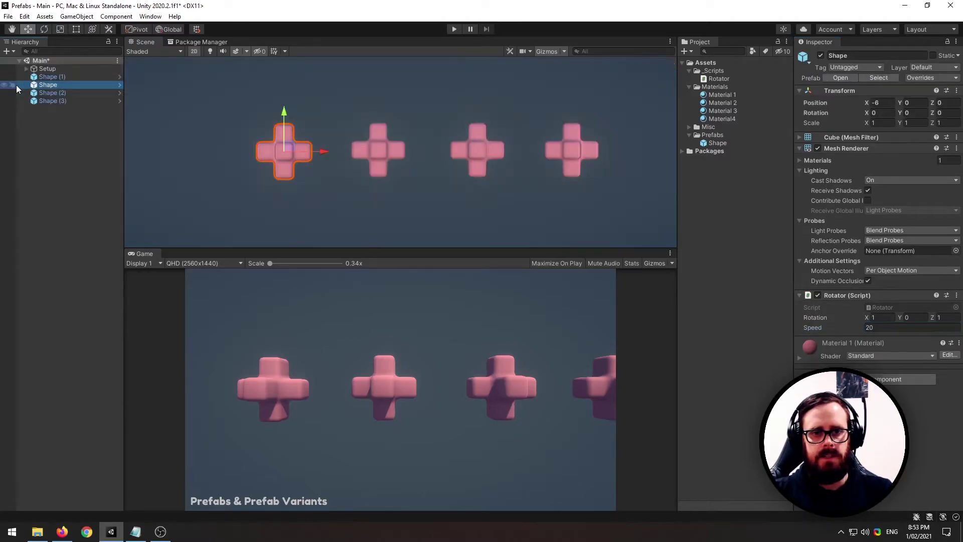
# After a play test, delete the three right-hand crosses, keeping only the original Shape
pyautogui.click(454, 30)
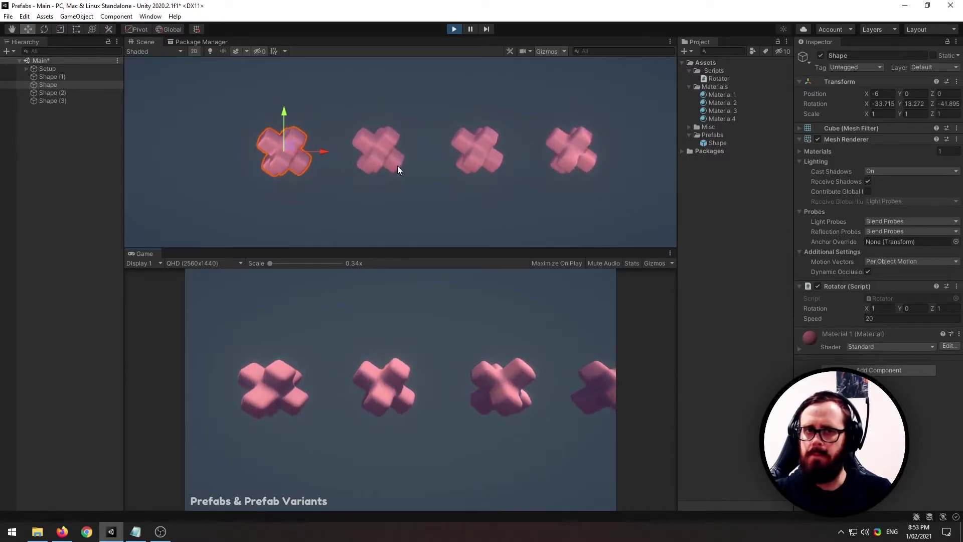
pyautogui.click(454, 29)
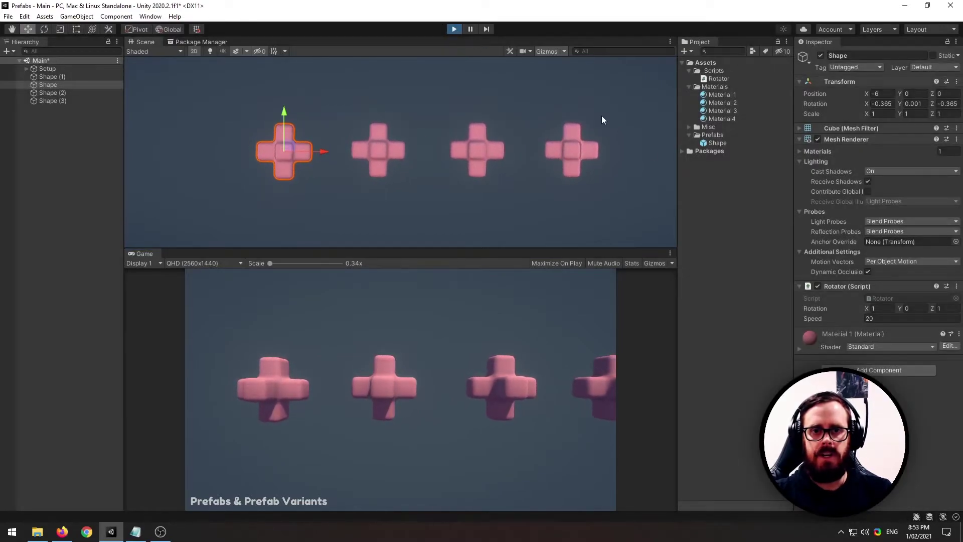
pyautogui.moveTo(628, 202); pyautogui.dragTo(334, 86)
pyautogui.press('Delete')
pyautogui.click(287, 152)
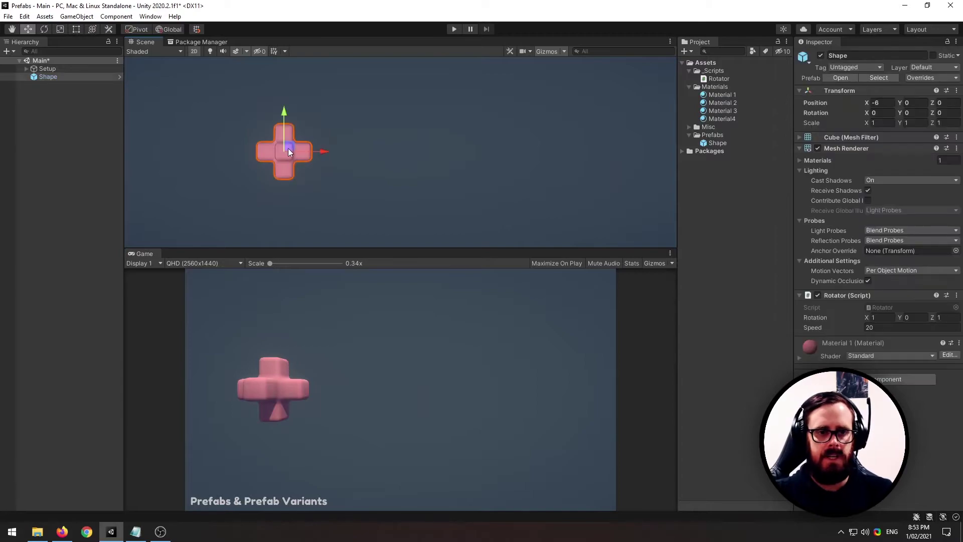
# Create Shape Variant from the Shape prefab via Create > Prefab Variant
pyautogui.click(718, 143)
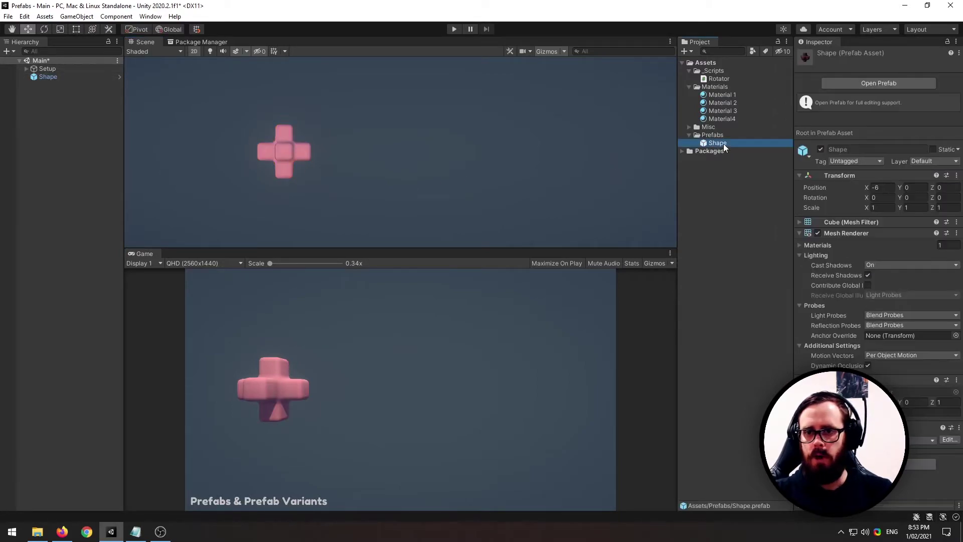
pyautogui.rightClick(717, 143)
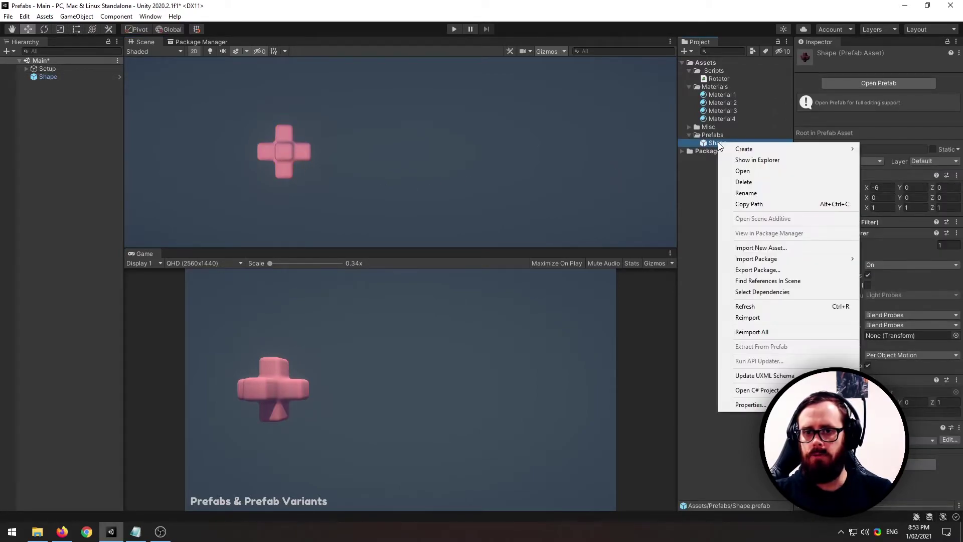
pyautogui.moveTo(734, 148)
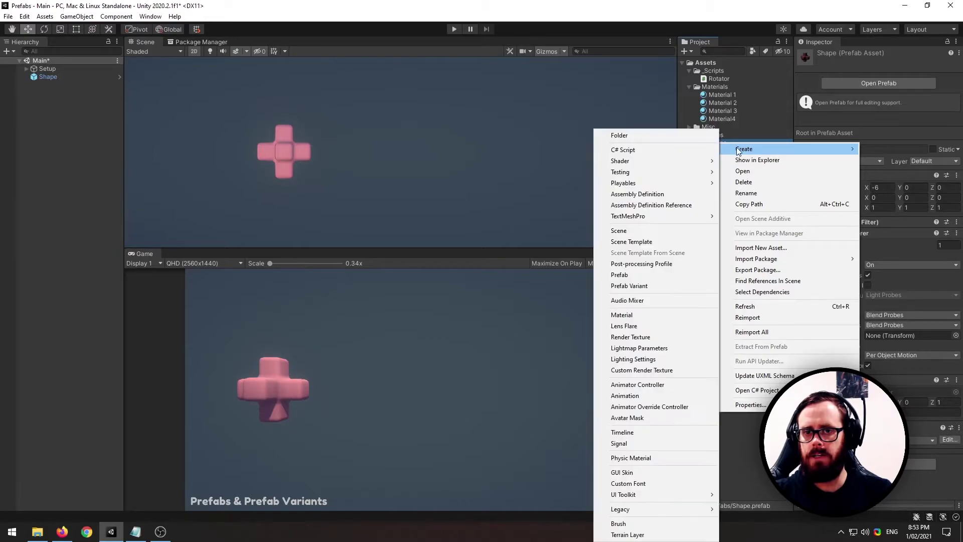
pyautogui.click(646, 286)
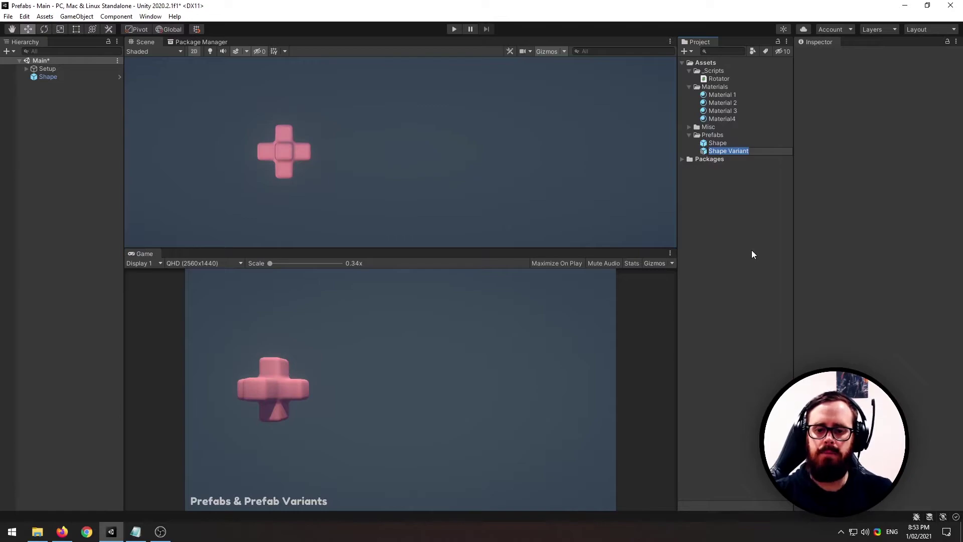
pyautogui.press('Return')
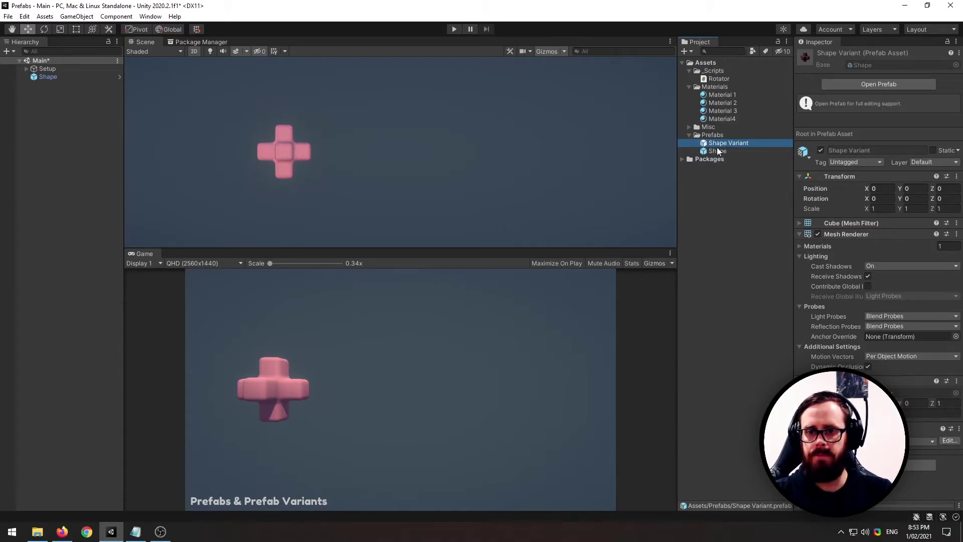
# Place a Shape Variant cross, give it Material 2, and set Rotator rotation X1 Y1 Z0, speed 40
pyautogui.moveTo(730, 143); pyautogui.dragTo(372, 150)
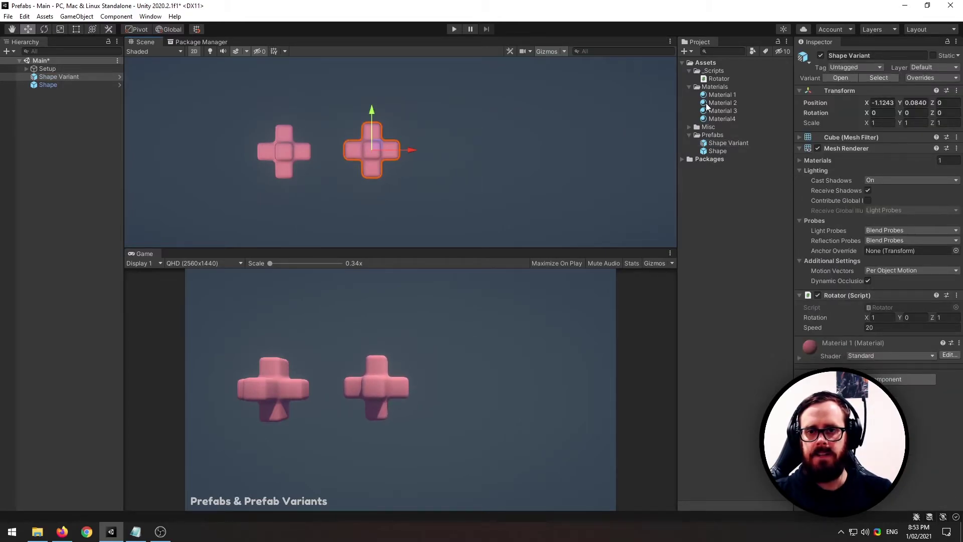
pyautogui.moveTo(582, 105); pyautogui.dragTo(374, 158)
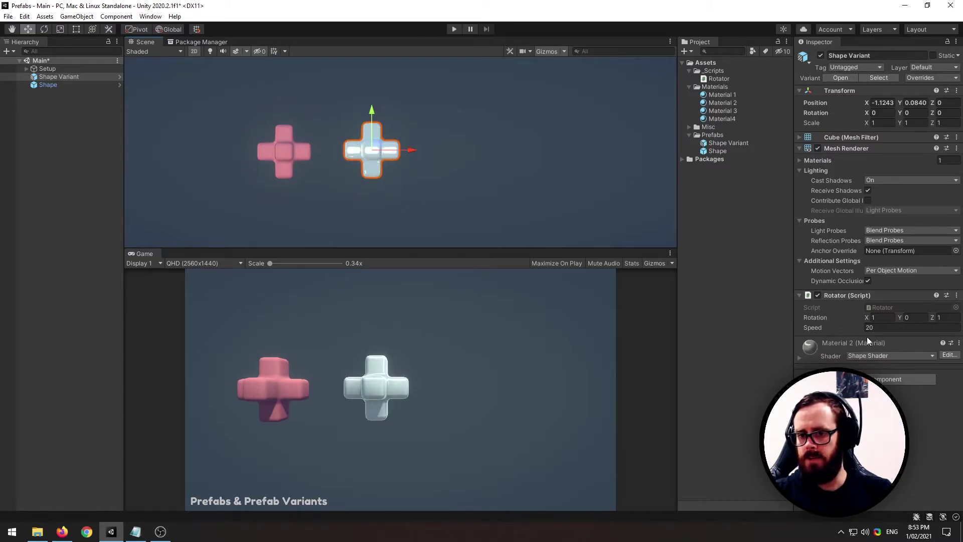
pyautogui.click(945, 317)
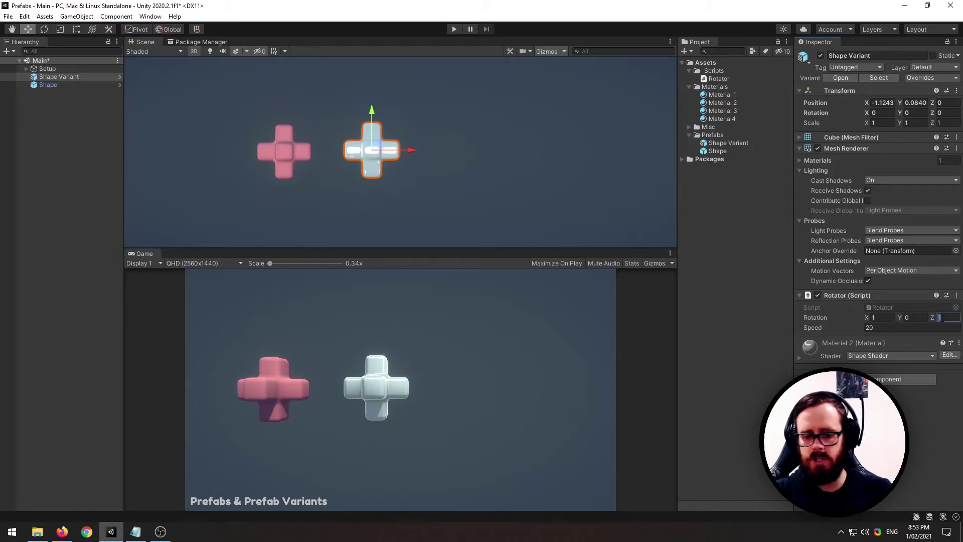
pyautogui.write('0')
pyautogui.click(913, 316)
pyautogui.write('1')
pyautogui.click(882, 327)
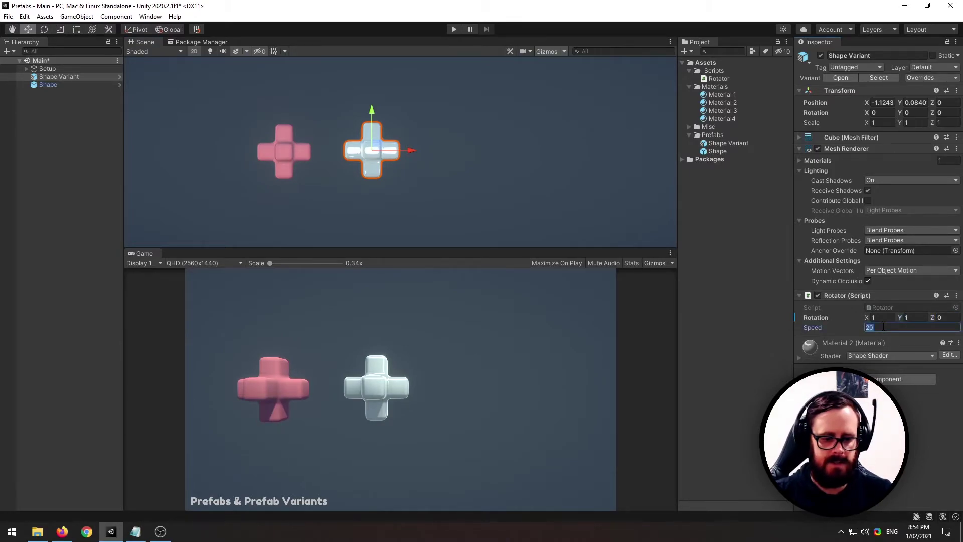
pyautogui.write('40')
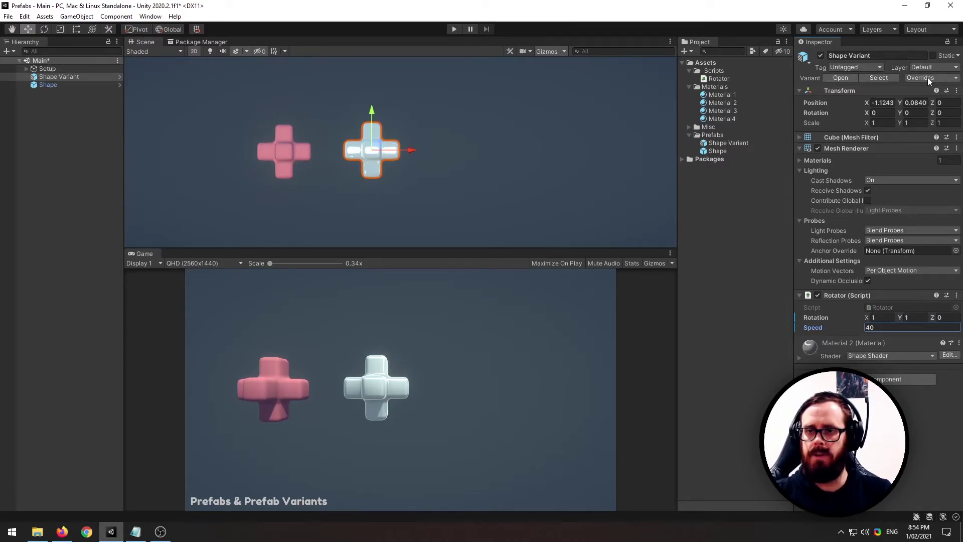
# Review the white cross's overrides and reselect the Shape Variant instance in the scene
pyautogui.click(948, 82)
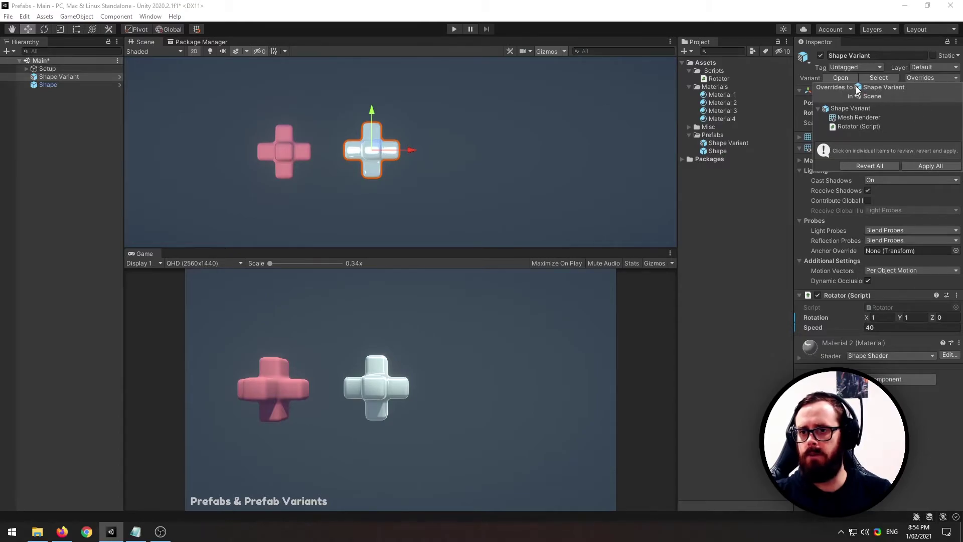
pyautogui.click(743, 194)
pyautogui.click(717, 151)
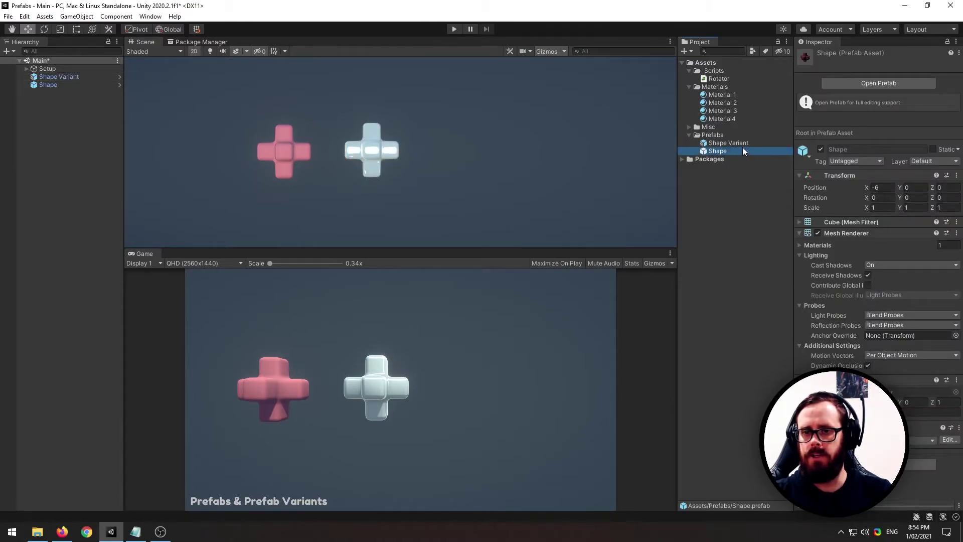
pyautogui.click(728, 143)
pyautogui.hotkey('ctrl', 'z')
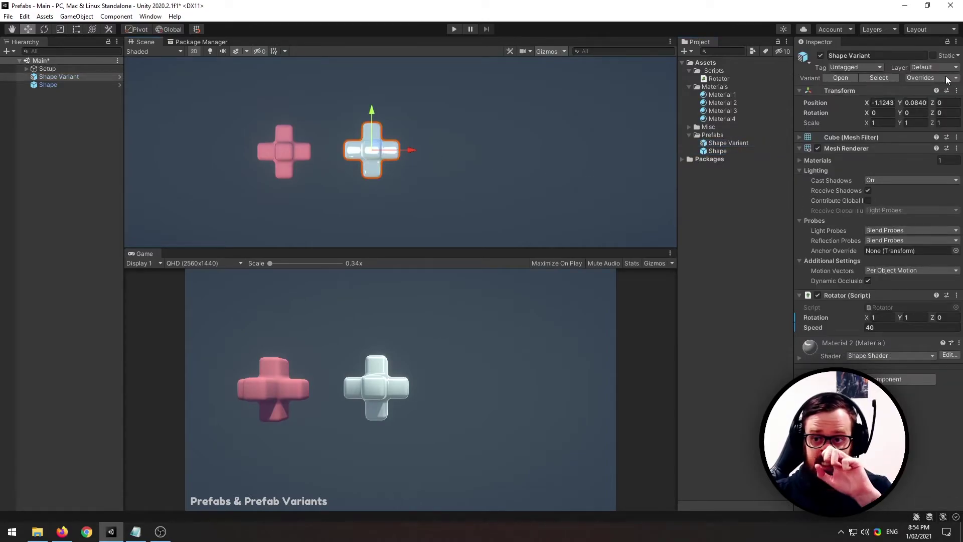
# Apply all overrides to the Shape Variant prefab and run the scene
pyautogui.click(931, 78)
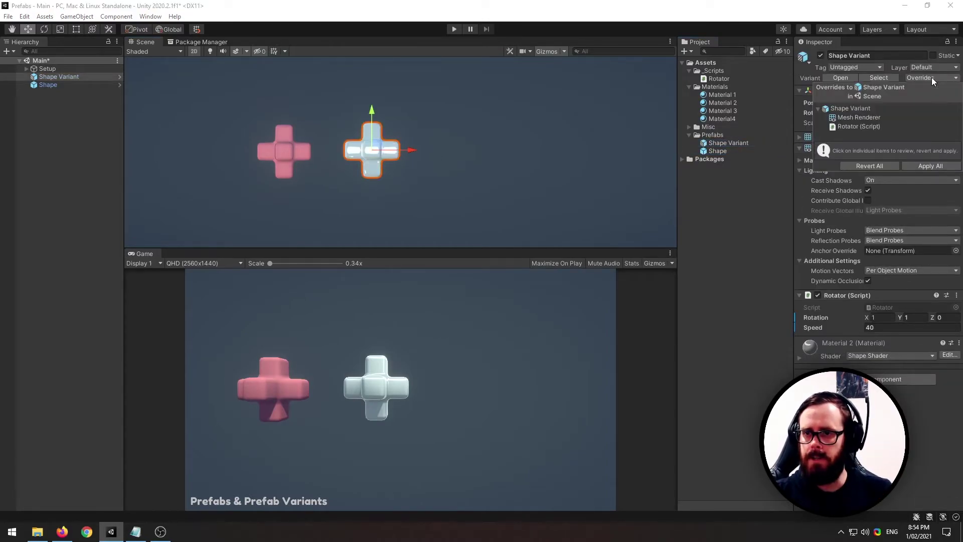
pyautogui.click(935, 165)
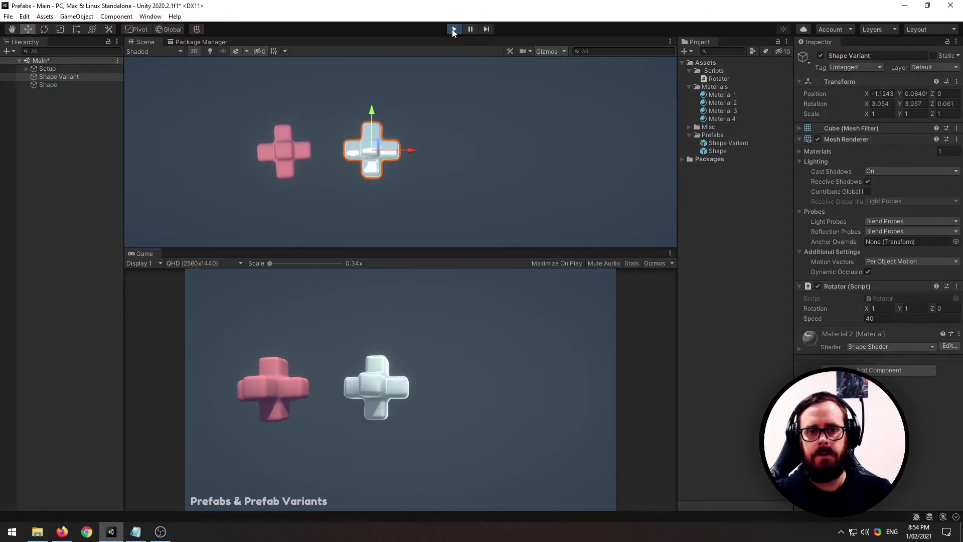
pyautogui.click(452, 29)
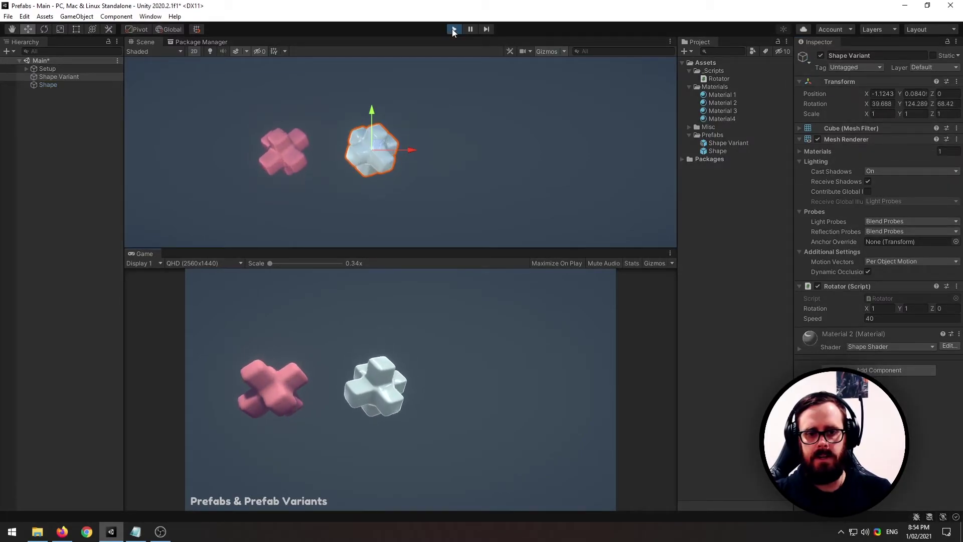
# Stop the scene, duplicate Shape Variant as Shape Variant 1, and place it in the scene
pyautogui.click(453, 30)
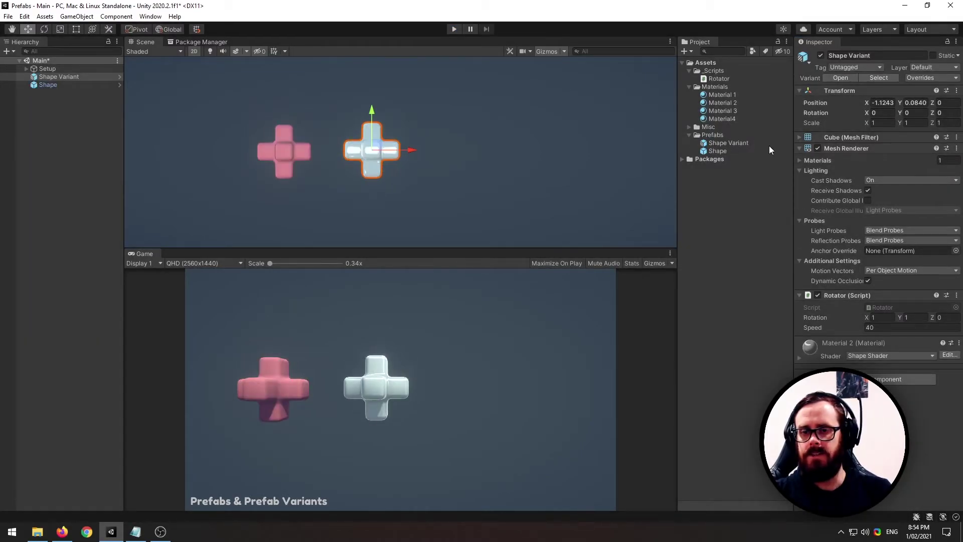
pyautogui.rightClick(723, 150)
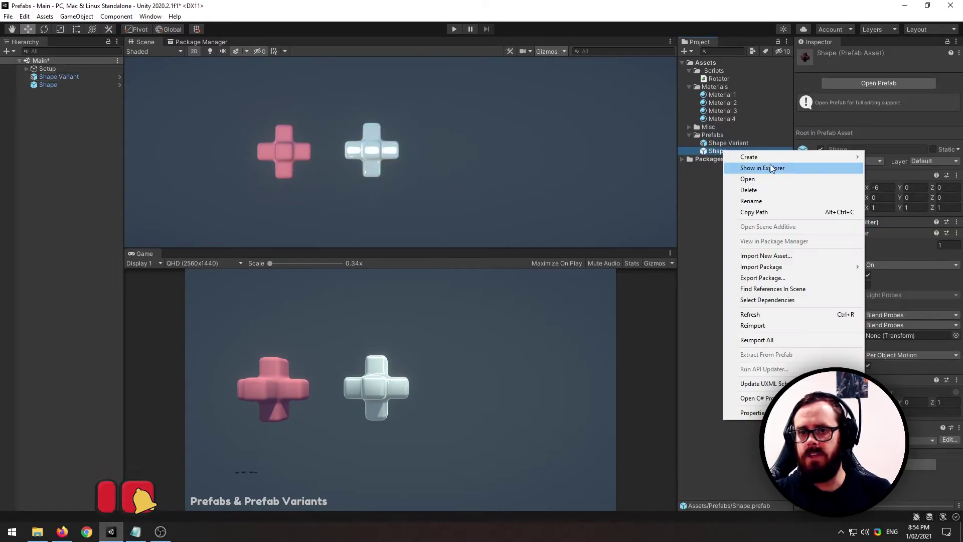
pyautogui.moveTo(795, 159)
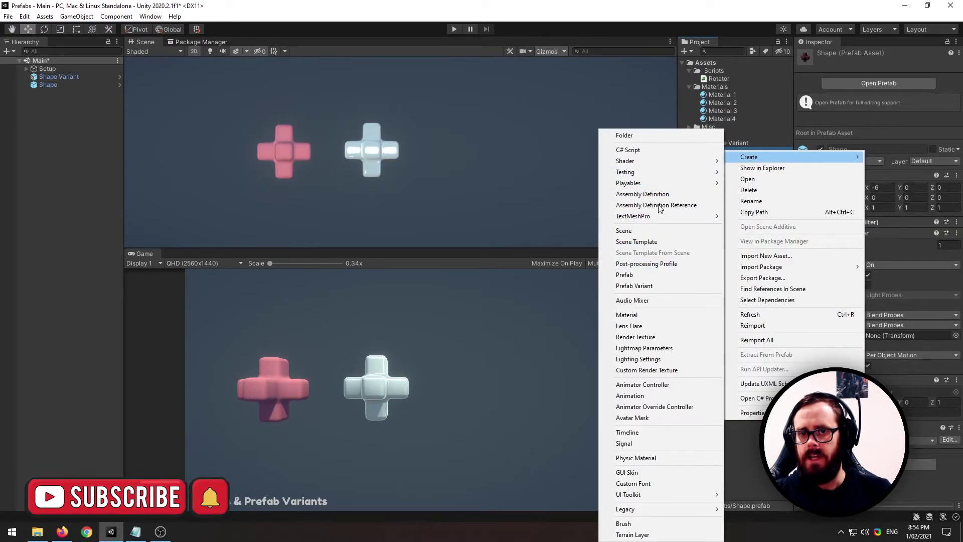
pyautogui.click(754, 171)
pyautogui.click(728, 144)
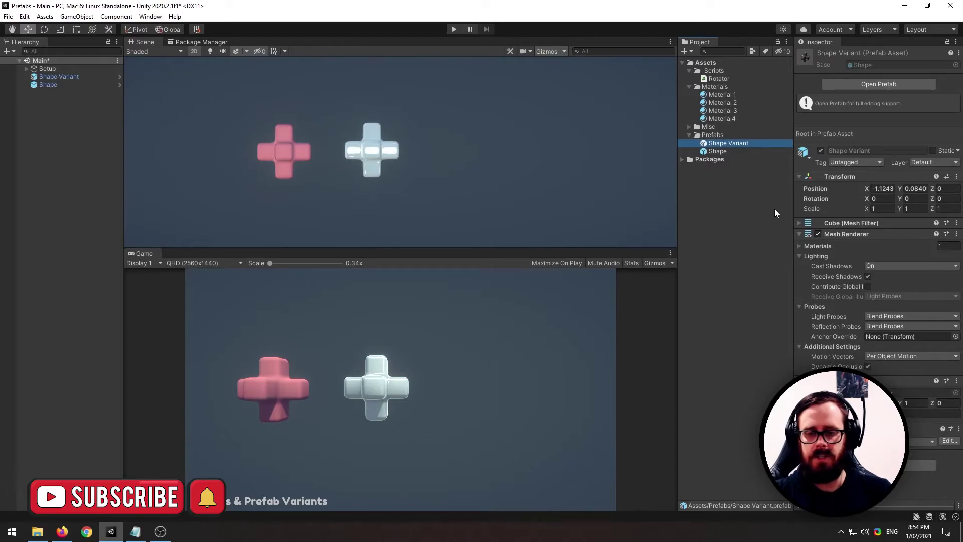
pyautogui.hotkey('ctrl', 'd')
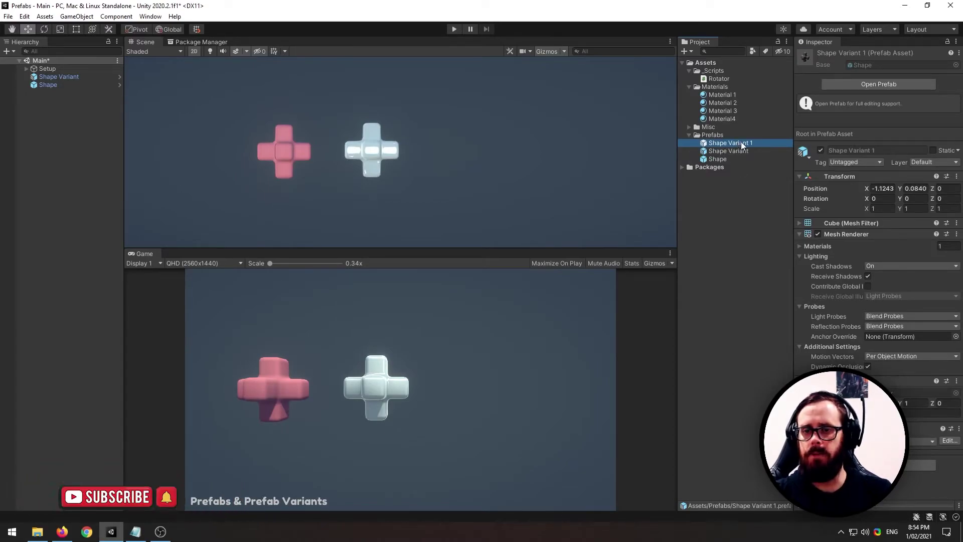
pyautogui.moveTo(741, 142); pyautogui.dragTo(448, 139)
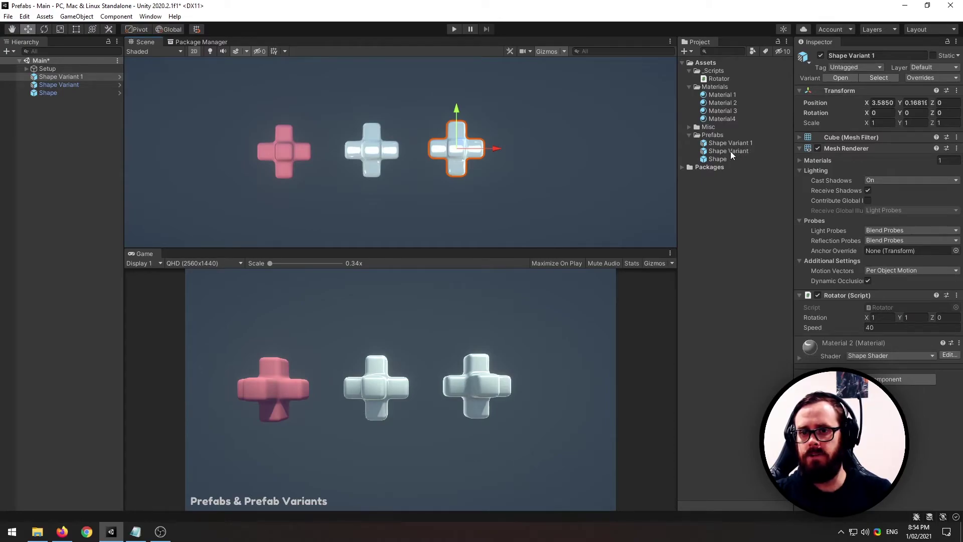
# Make the cross green with Material 3, rotation X0 Y0 Z1 at speed 25, and copy it rightward
pyautogui.moveTo(731, 111); pyautogui.dragTo(464, 149)
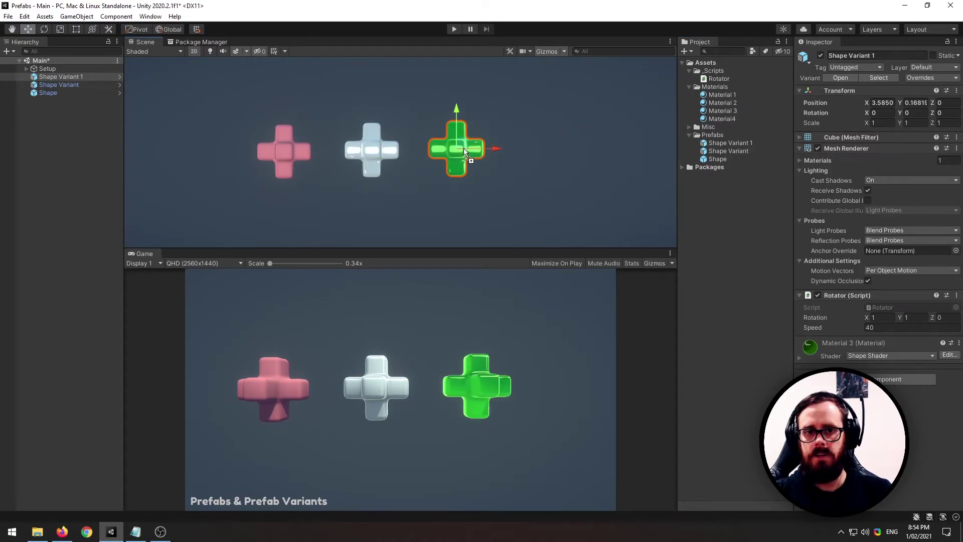
pyautogui.moveTo(459, 110); pyautogui.dragTo(456, 110)
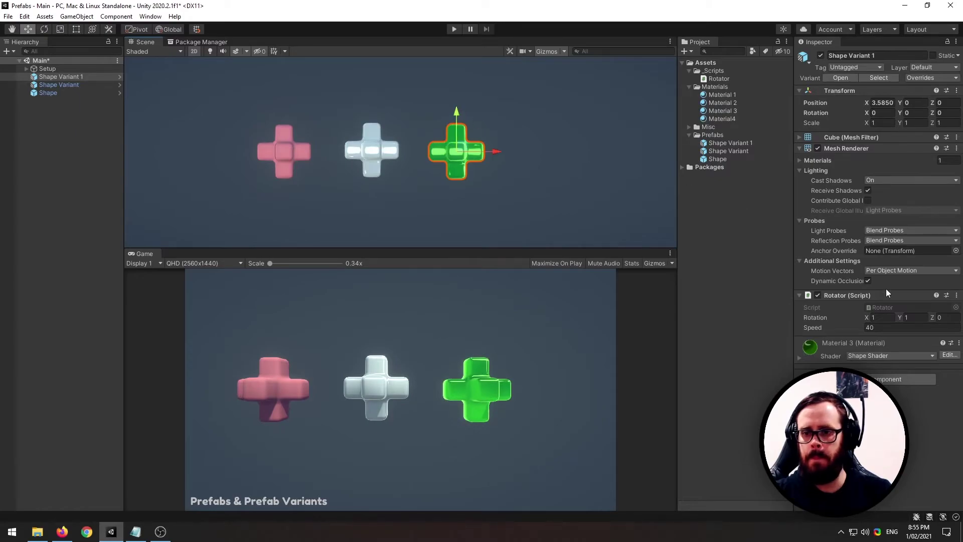
pyautogui.click(916, 317)
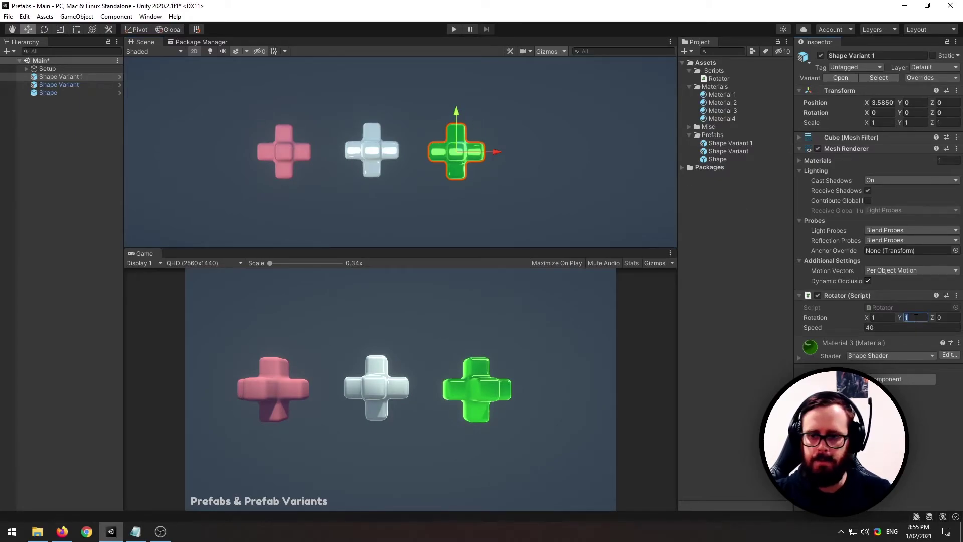
pyautogui.write('0')
pyautogui.click(886, 317)
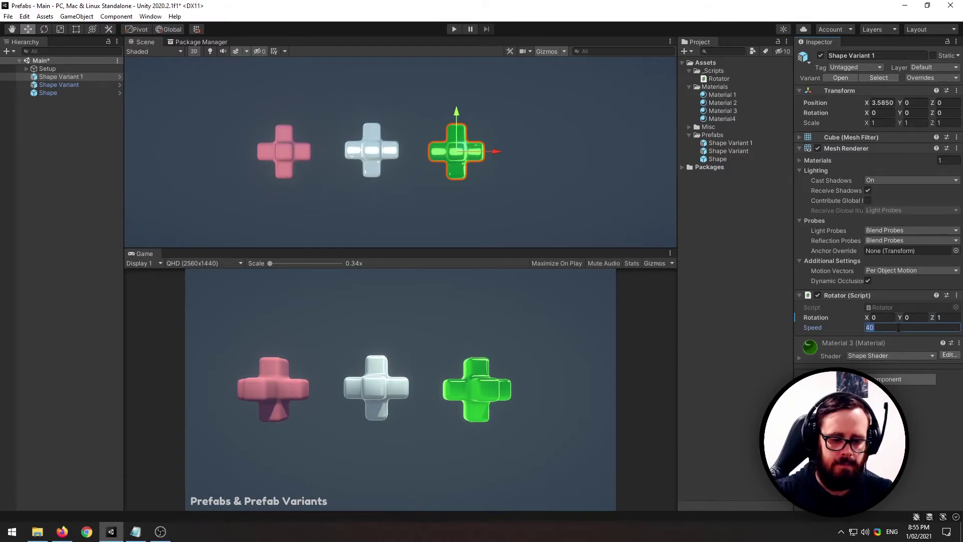
pyautogui.write('25')
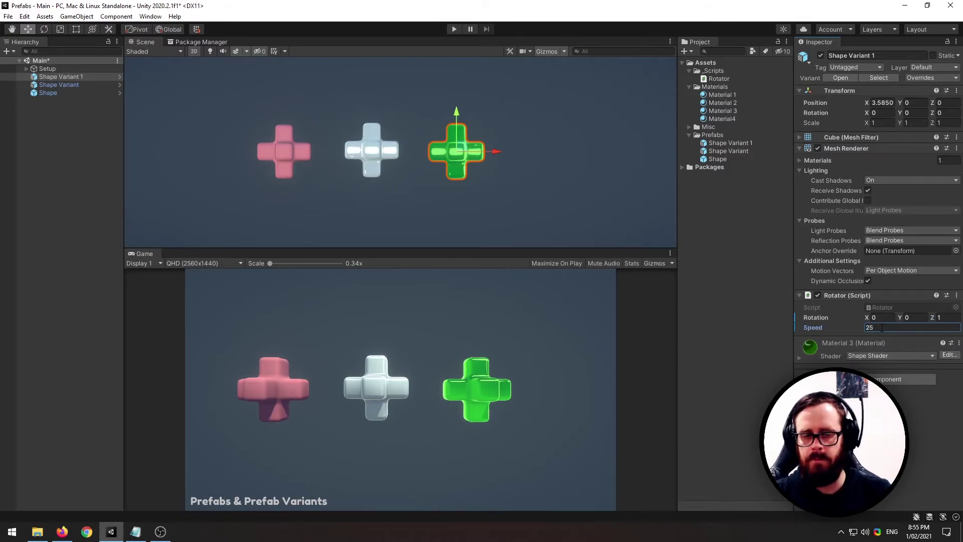
pyautogui.click(456, 146)
pyautogui.hotkey('ctrl', 'd')
pyautogui.moveTo(499, 152); pyautogui.dragTo(595, 147)
# Delete the extra green copy and place a new Shape Variant 2 as a fourth cross
pyautogui.click(103, 100)
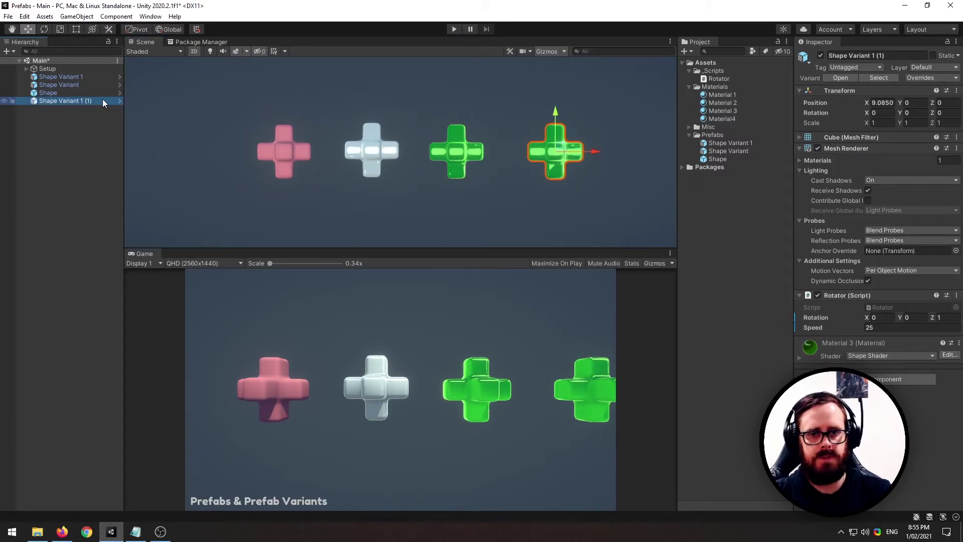
pyautogui.press('Delete')
pyautogui.click(735, 143)
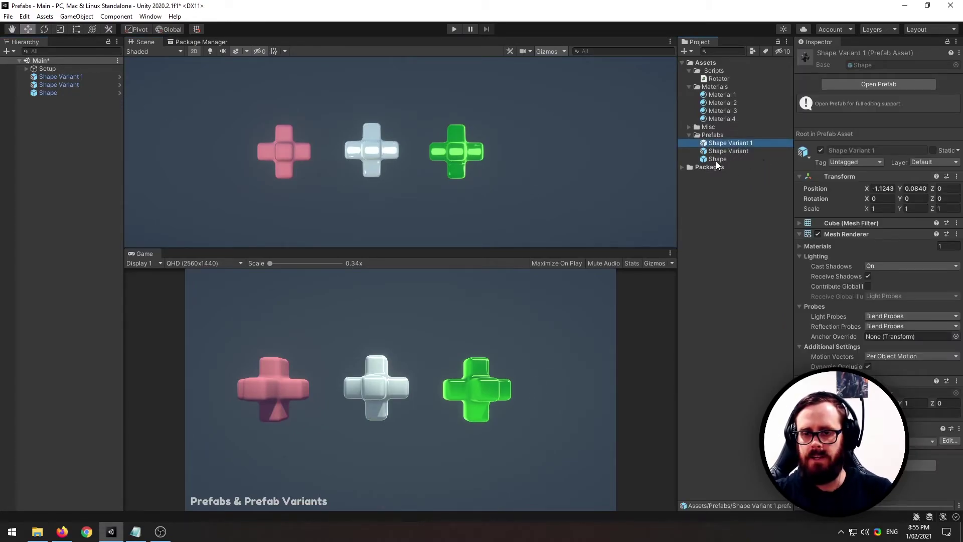
pyautogui.hotkey('ctrl', 'd')
pyautogui.moveTo(748, 151); pyautogui.dragTo(560, 152)
# Make the fourth cross magenta with Material4, speed 75, rotation Z 1, and apply all overrides
pyautogui.click(712, 119)
pyautogui.moveTo(712, 119); pyautogui.dragTo(560, 153)
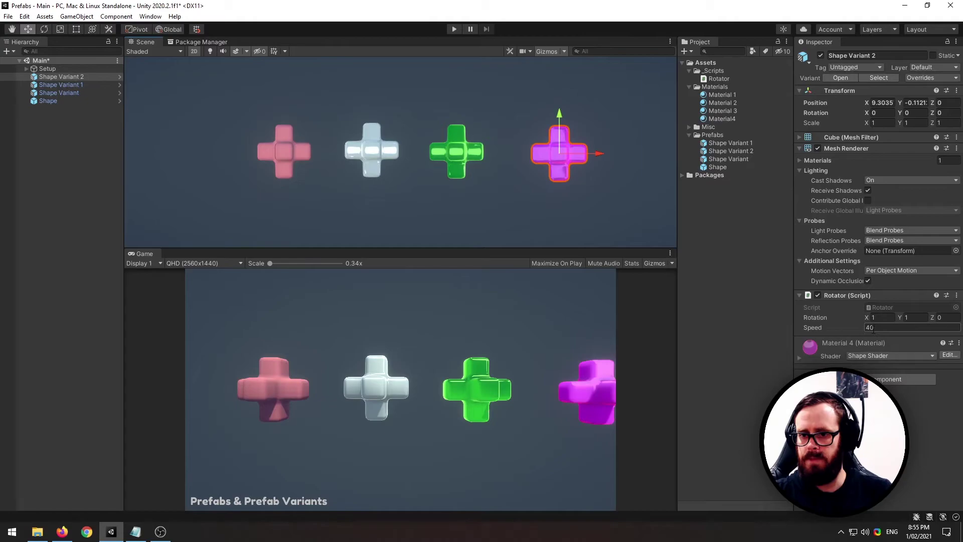
pyautogui.write('75')
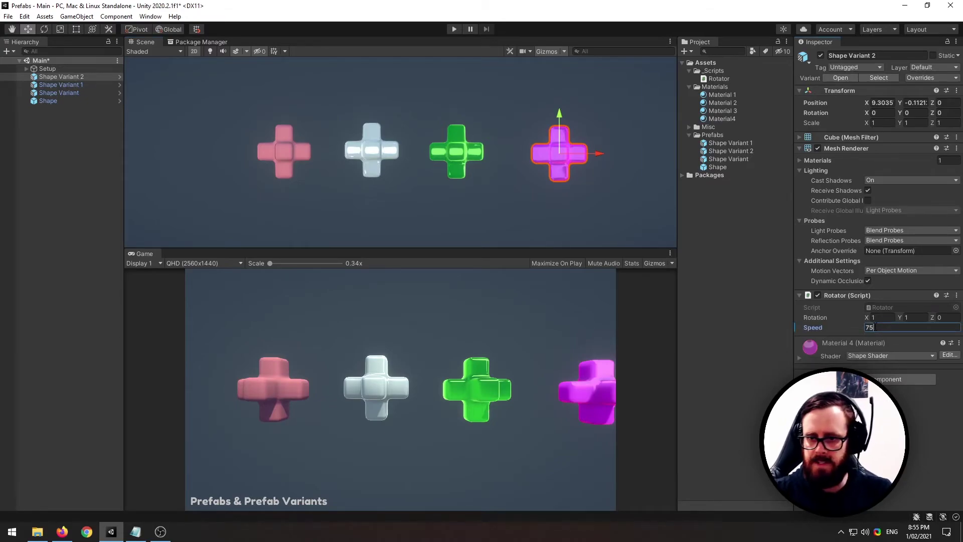
pyautogui.click(947, 317)
pyautogui.write('1')
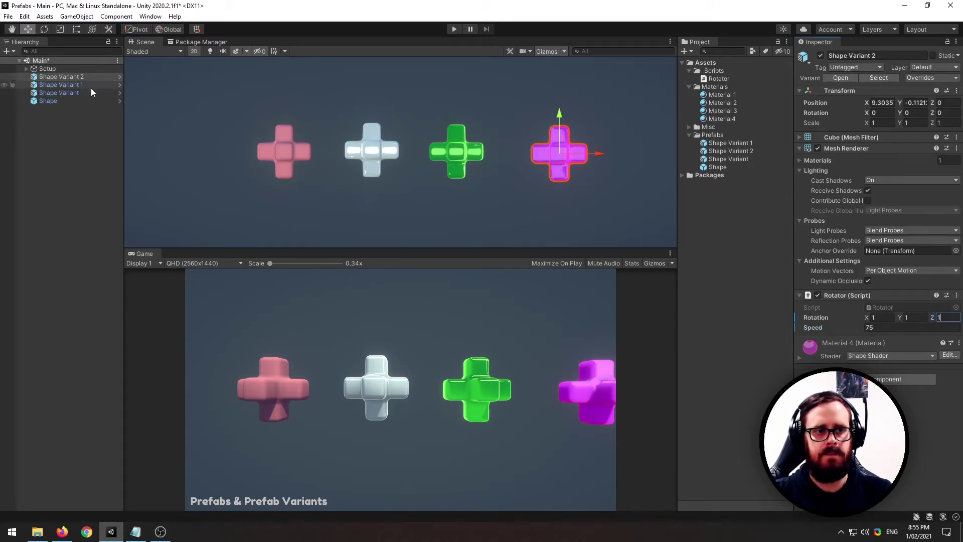
pyautogui.click(921, 77)
pyautogui.click(925, 164)
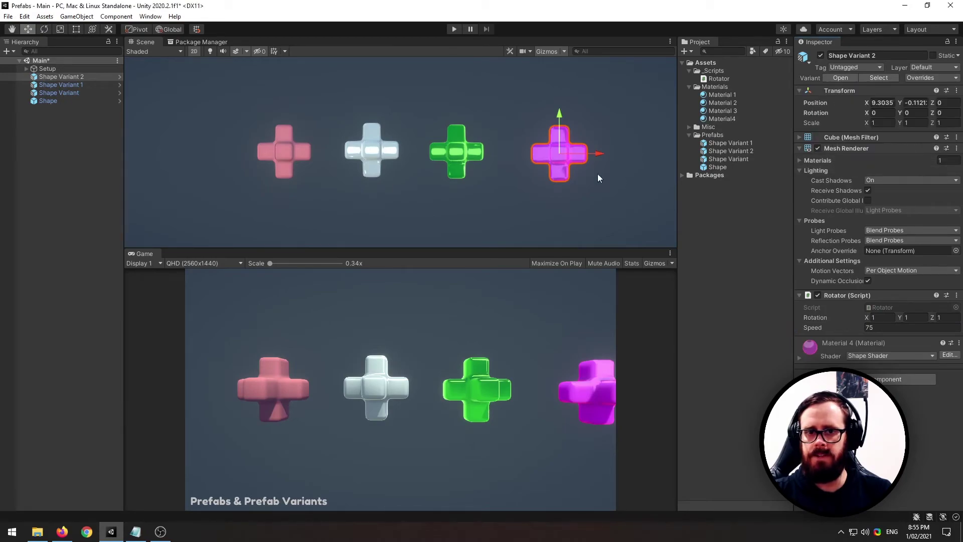
# Apply the green cross's rotation and speed overrides to Shape Variant 1, then play-test the scene
pyautogui.click(458, 155)
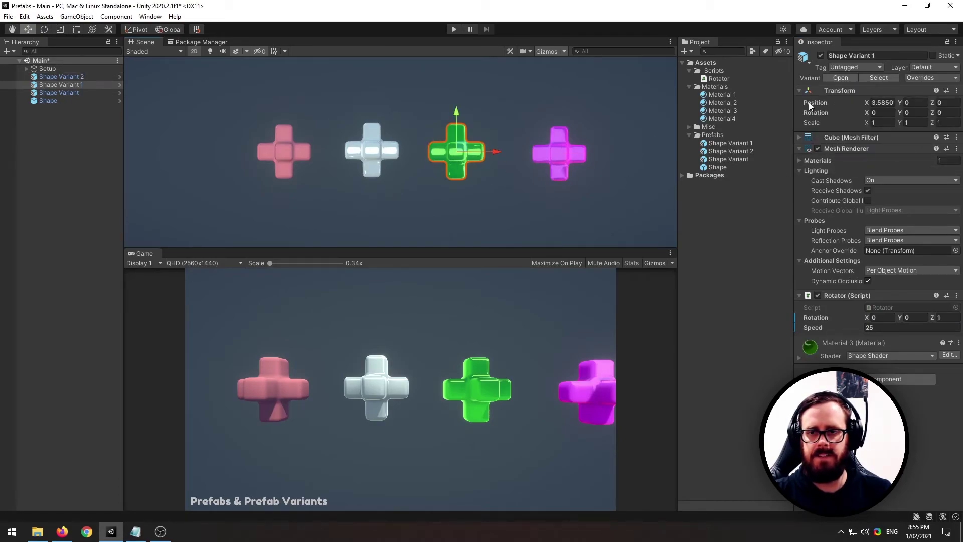
pyautogui.click(928, 78)
pyautogui.click(930, 168)
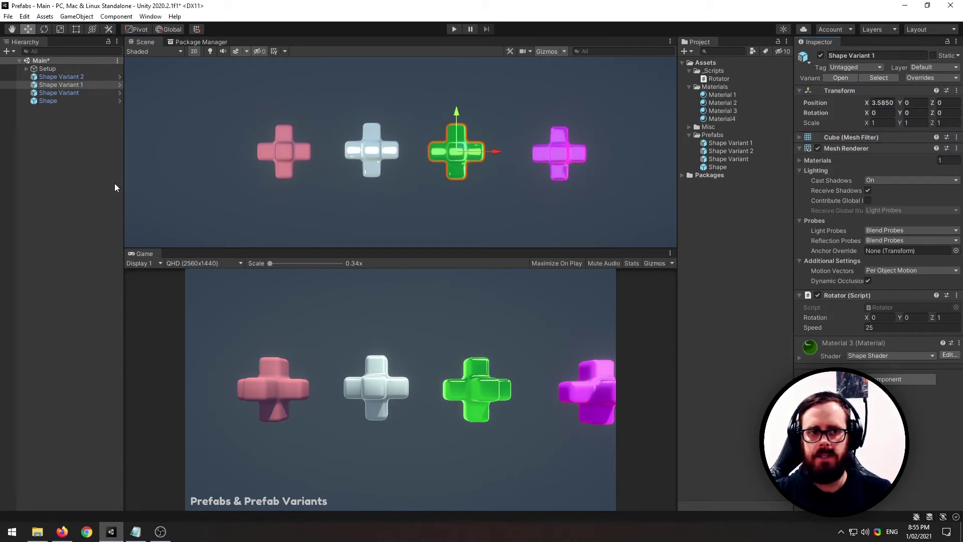
pyautogui.click(285, 199)
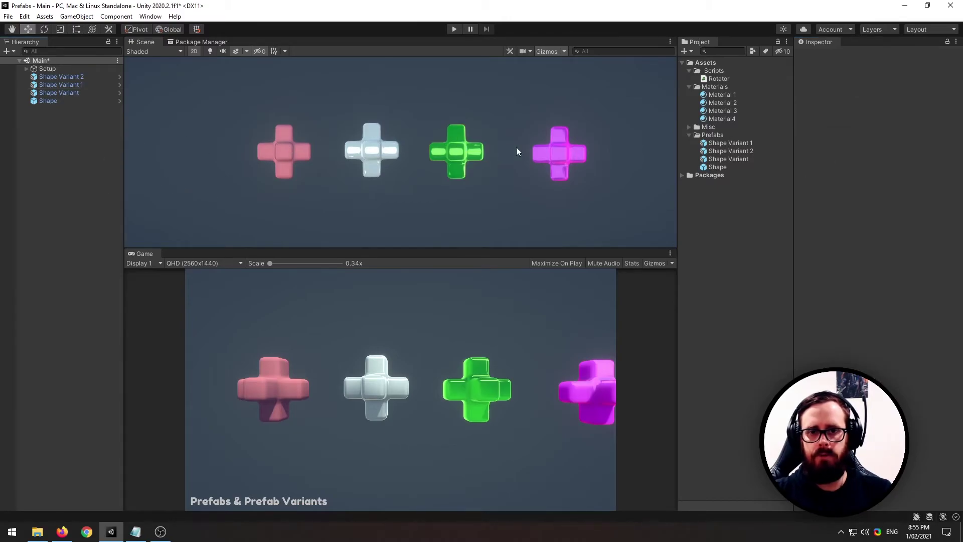
pyautogui.click(455, 29)
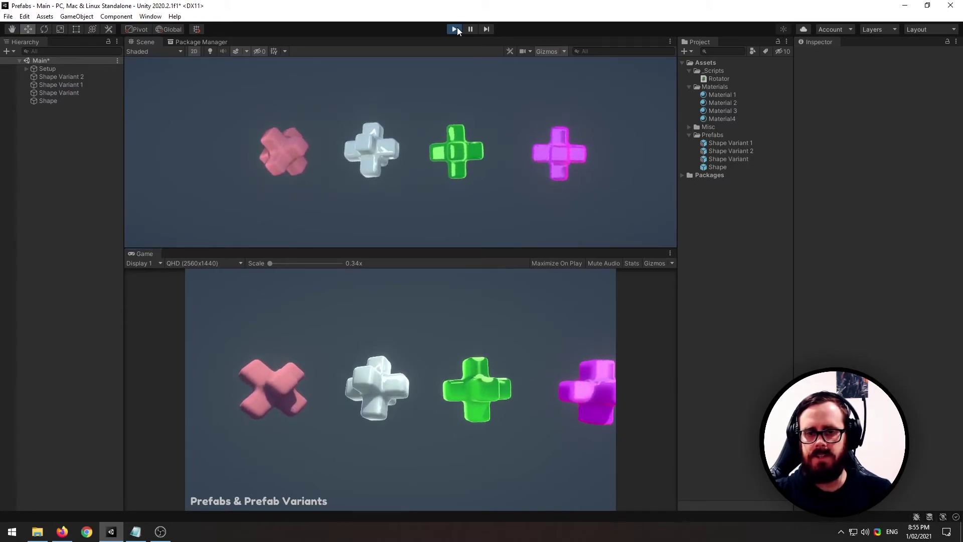
pyautogui.click(455, 29)
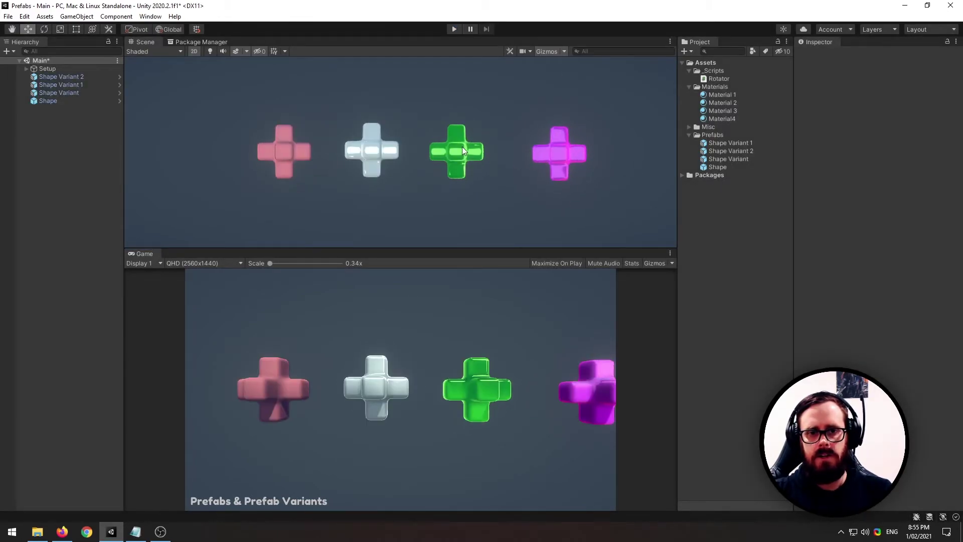
# Open the Shape prefab and add a child cube under its root
pyautogui.click(286, 150)
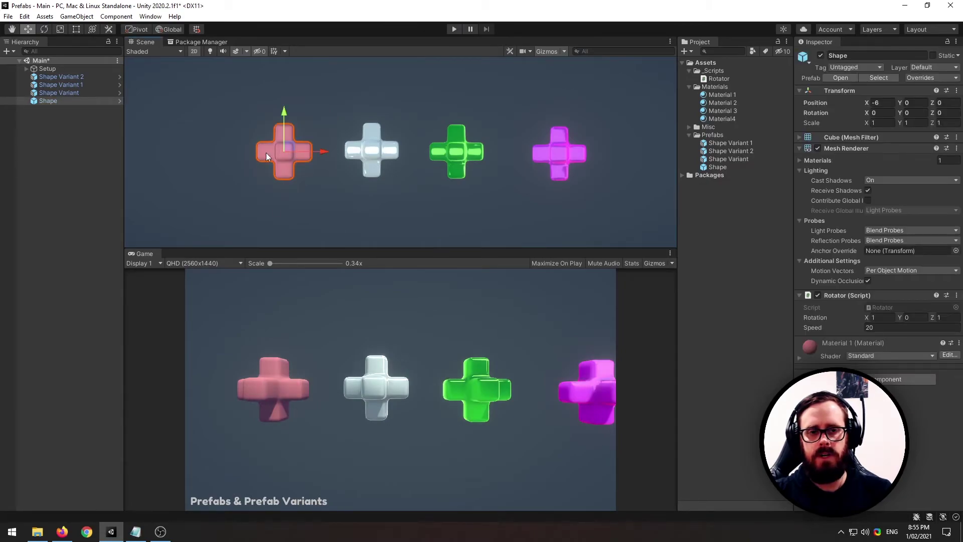
pyautogui.doubleClick(717, 167)
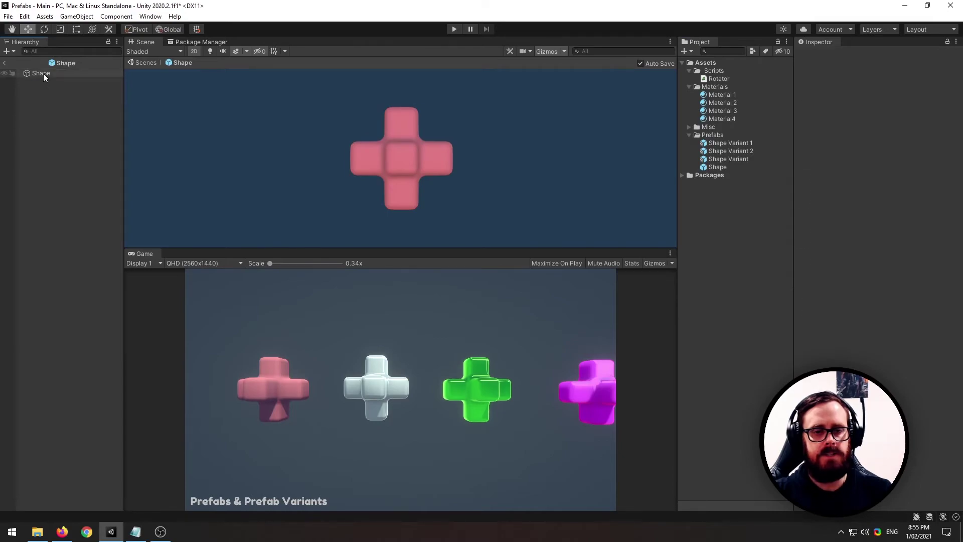
pyautogui.rightClick(43, 73)
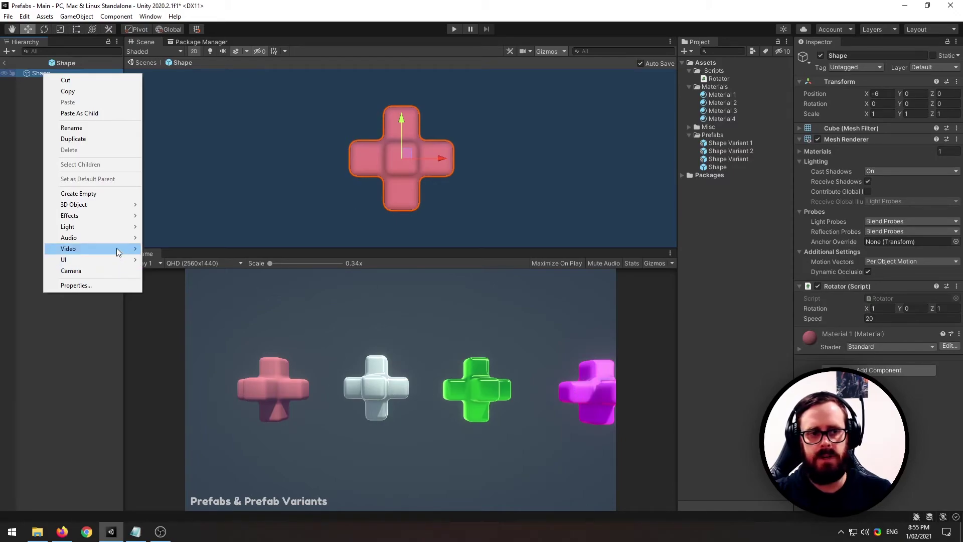
pyautogui.moveTo(115, 204)
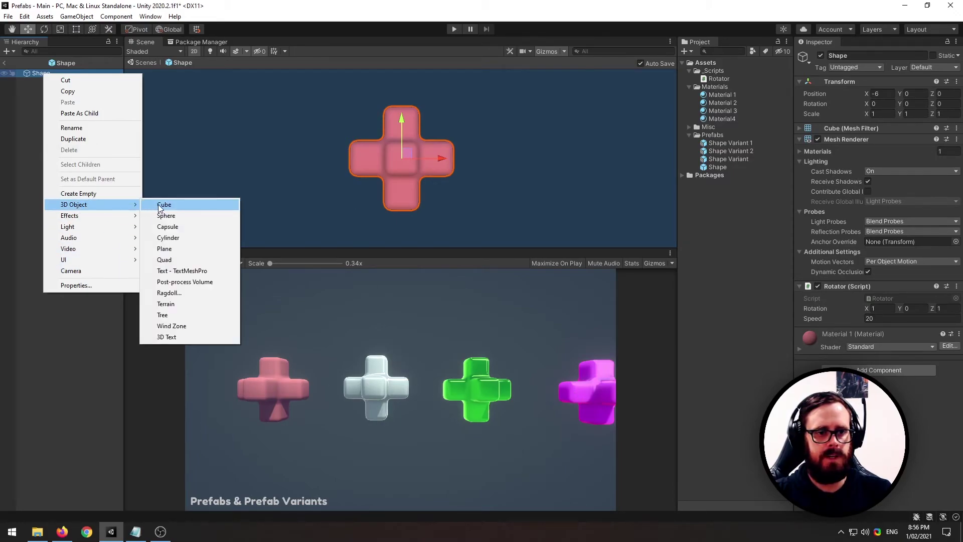
pyautogui.click(162, 205)
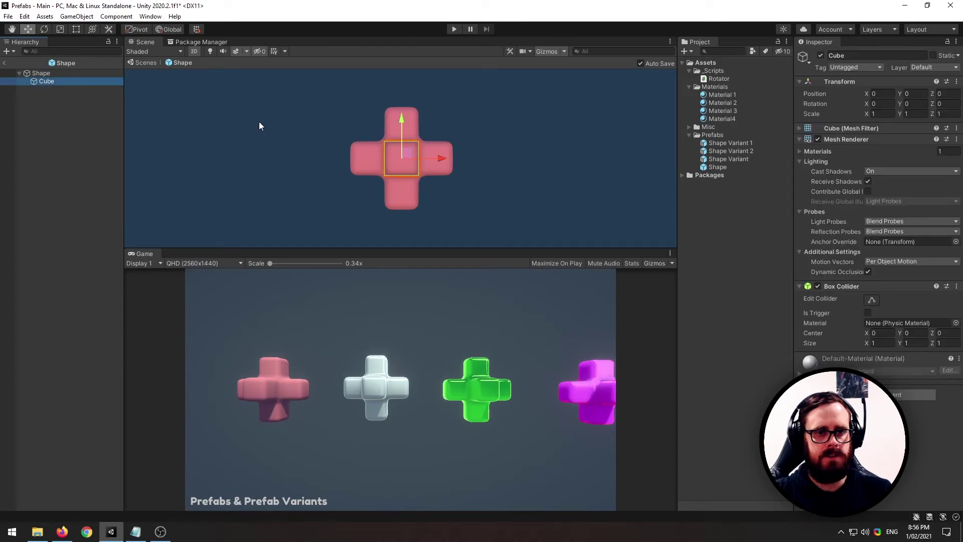
# Move the cube to the cross's right, scale it to 0.8235, and duplicate it as Cube (1)
pyautogui.press('e')
pyautogui.press('w')
pyautogui.moveTo(424, 156); pyautogui.dragTo(362, 156)
pyautogui.press('e')
pyautogui.press('r')
pyautogui.click(50, 80)
pyautogui.press('w')
pyautogui.hotkey('ctrl', 'd')
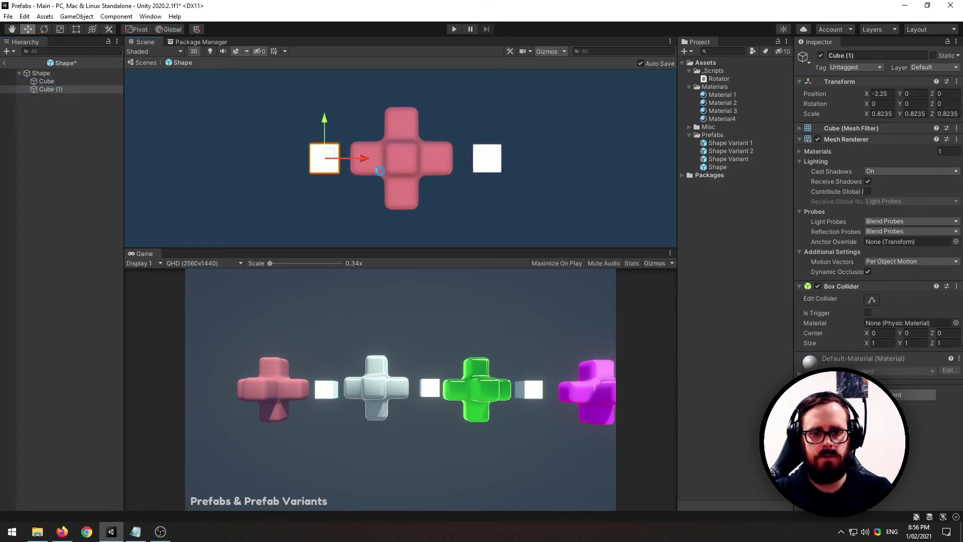
# Return to the Main scene and play-test the crosses with their new side cubes
pyautogui.click(4, 62)
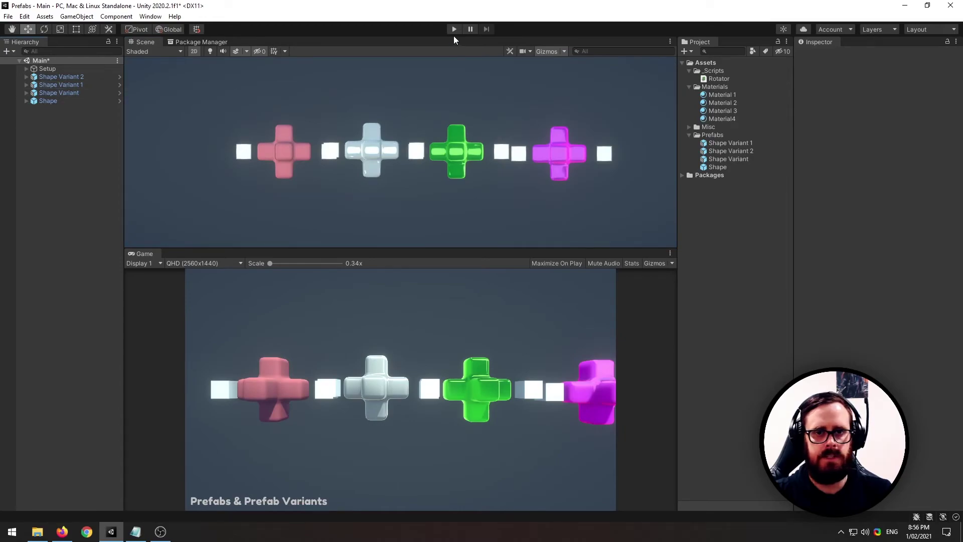
pyautogui.click(453, 29)
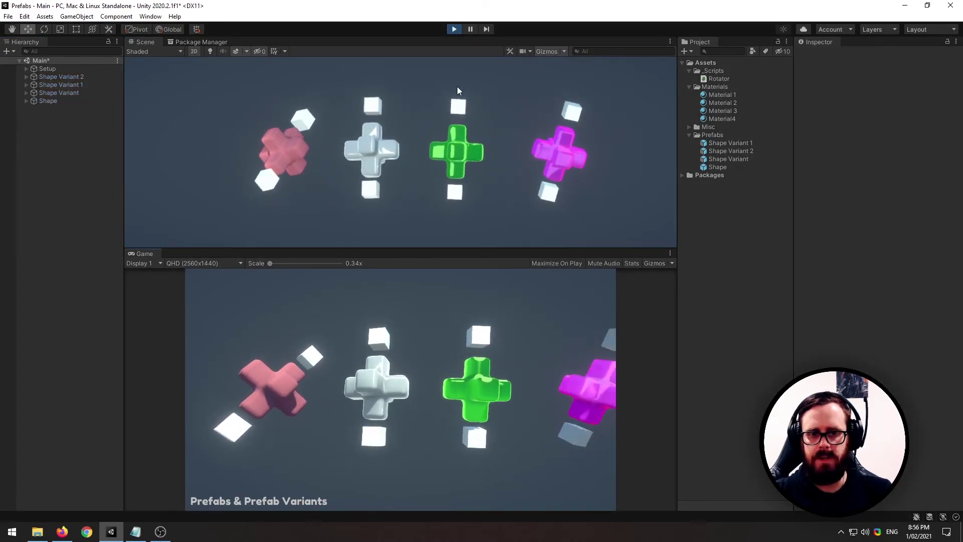
pyautogui.click(454, 30)
pyautogui.click(470, 146)
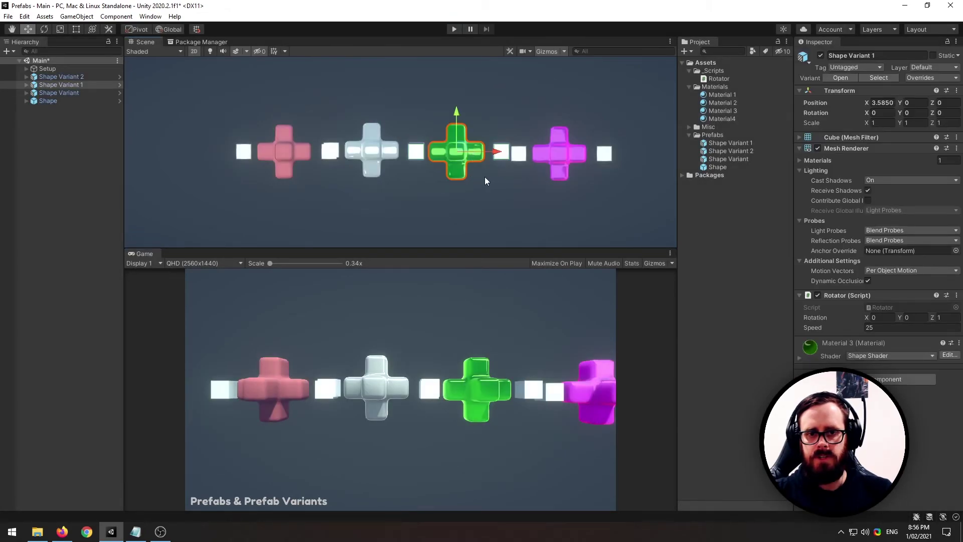
pyautogui.click(734, 151)
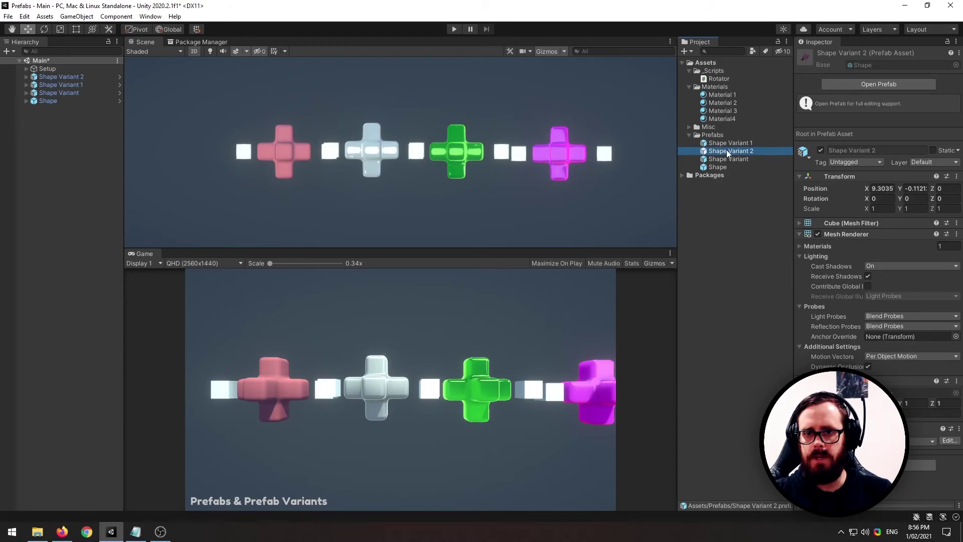
# Disable the left cube, Cube (1), inside the Shape Variant 2 prefab
pyautogui.doubleClick(732, 151)
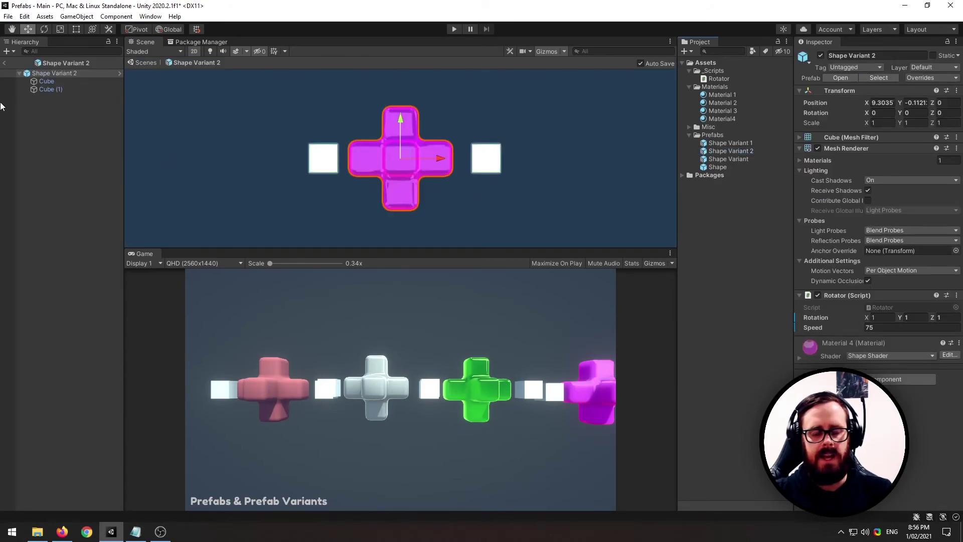
pyautogui.click(45, 88)
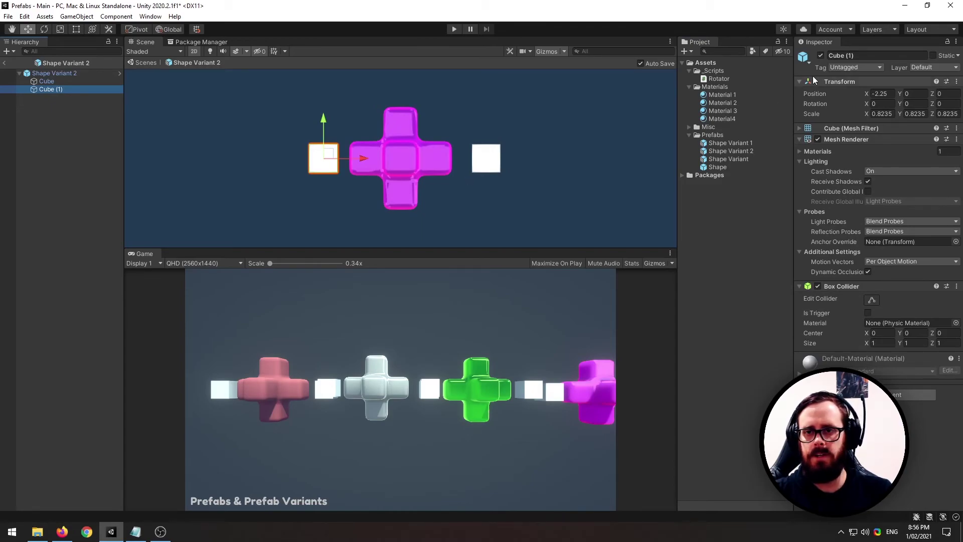
pyautogui.click(821, 56)
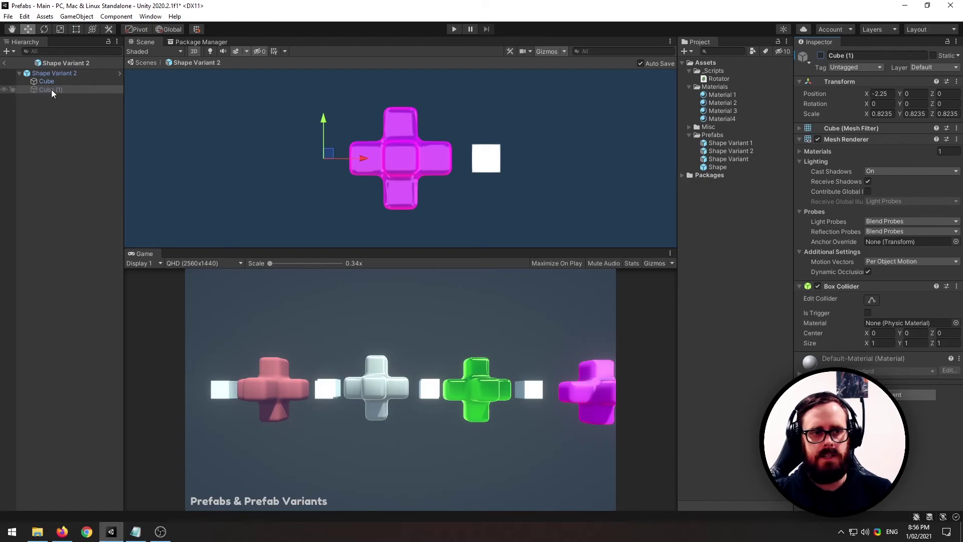
# Add a centred sphere to Shape Variant 2 scaled to about 2.311, then return to the Main scene
pyautogui.rightClick(47, 71)
pyautogui.moveTo(85, 216)
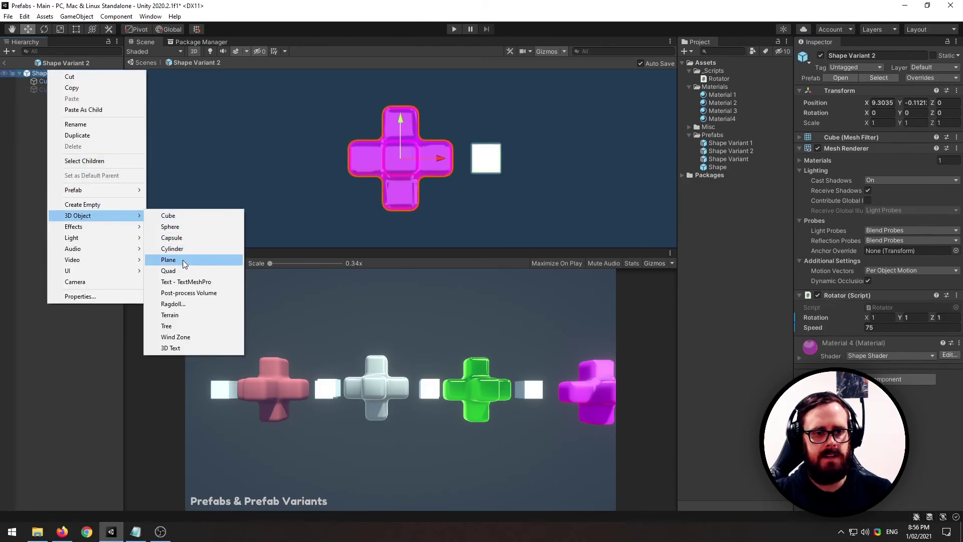
pyautogui.click(188, 227)
pyautogui.write('er')
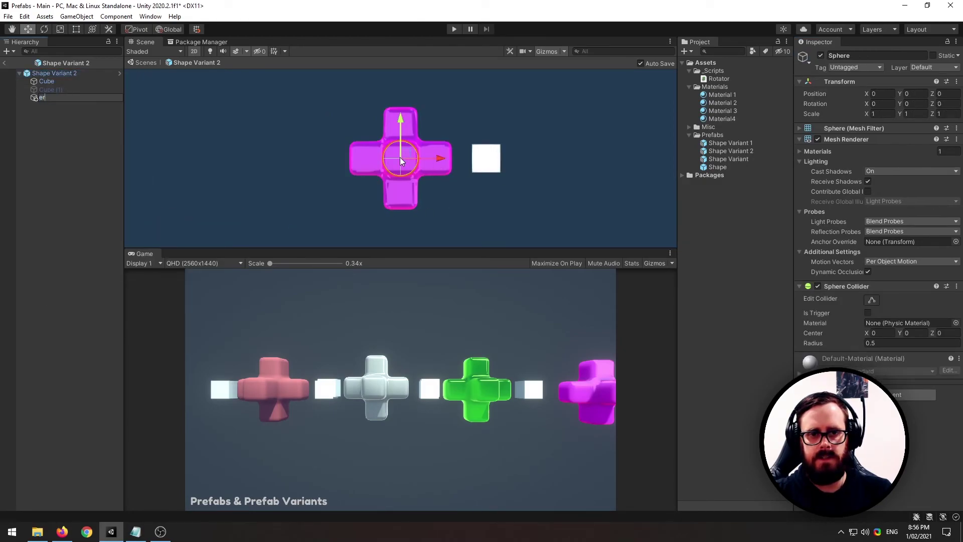
pyautogui.press('Return')
pyautogui.press('r')
pyautogui.moveTo(404, 159); pyautogui.dragTo(467, 161)
pyautogui.click(10, 63)
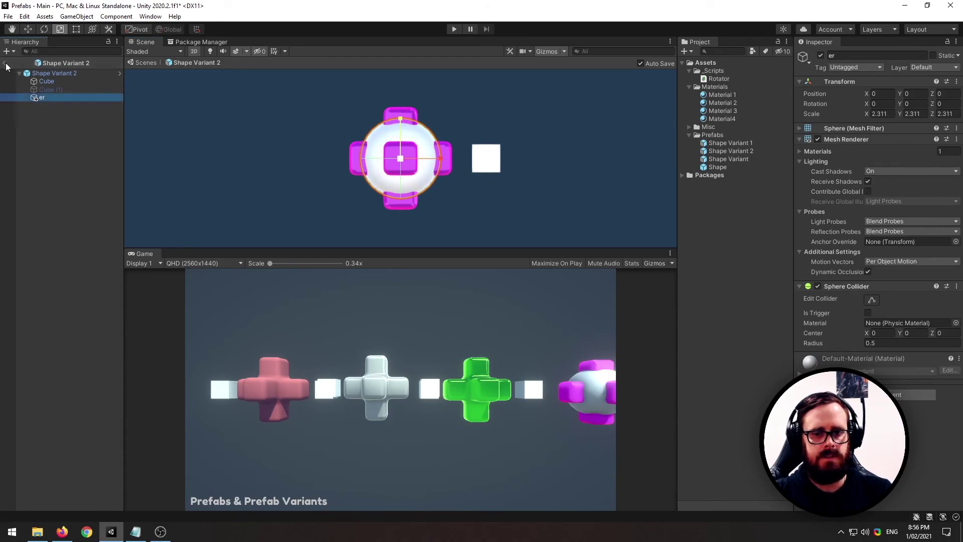
pyautogui.click(454, 29)
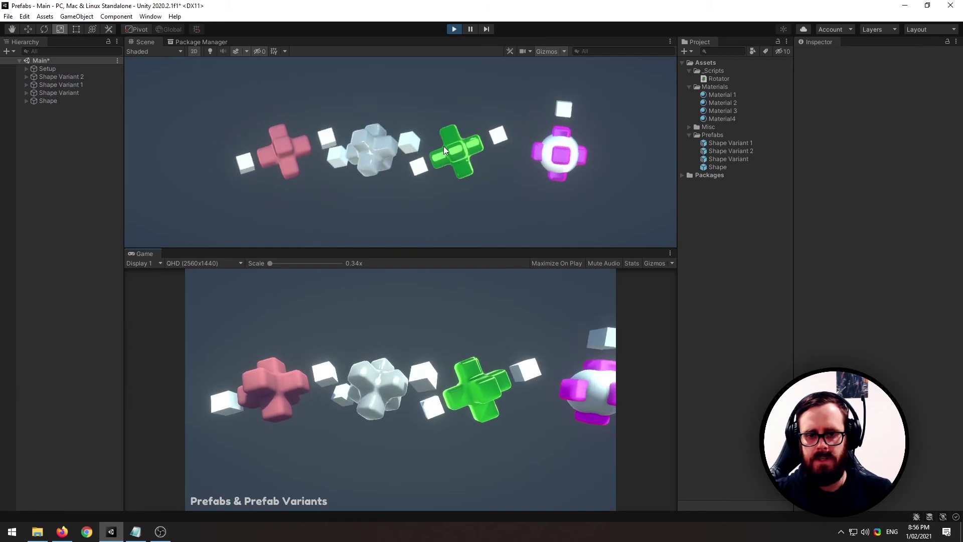